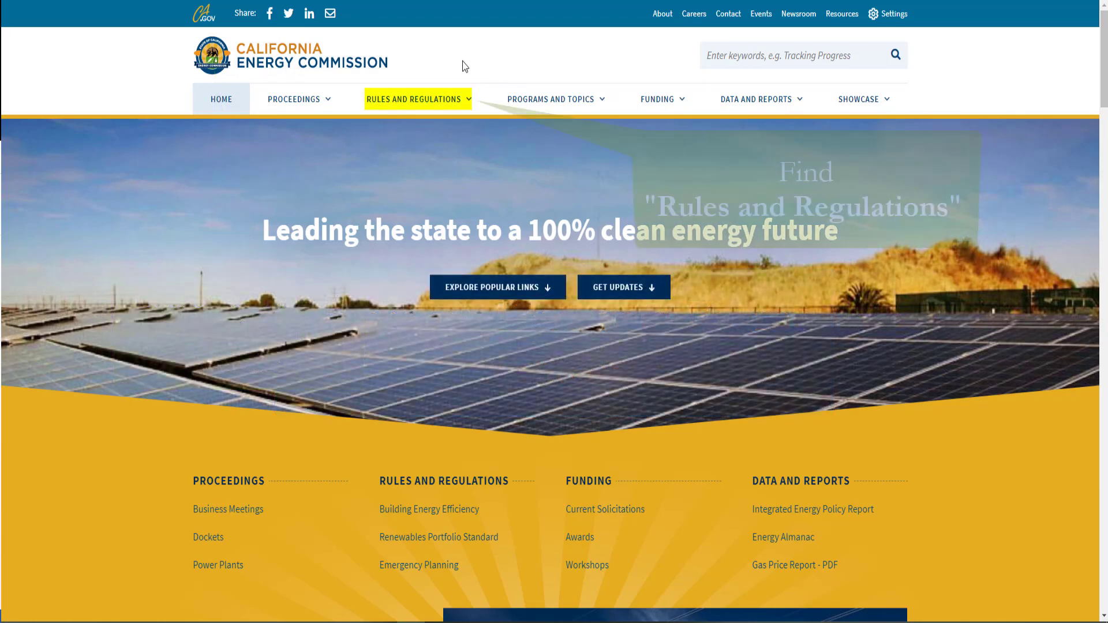
Show the Rules and Regulations topics from the site's top navigation bar.
left_click(463, 102)
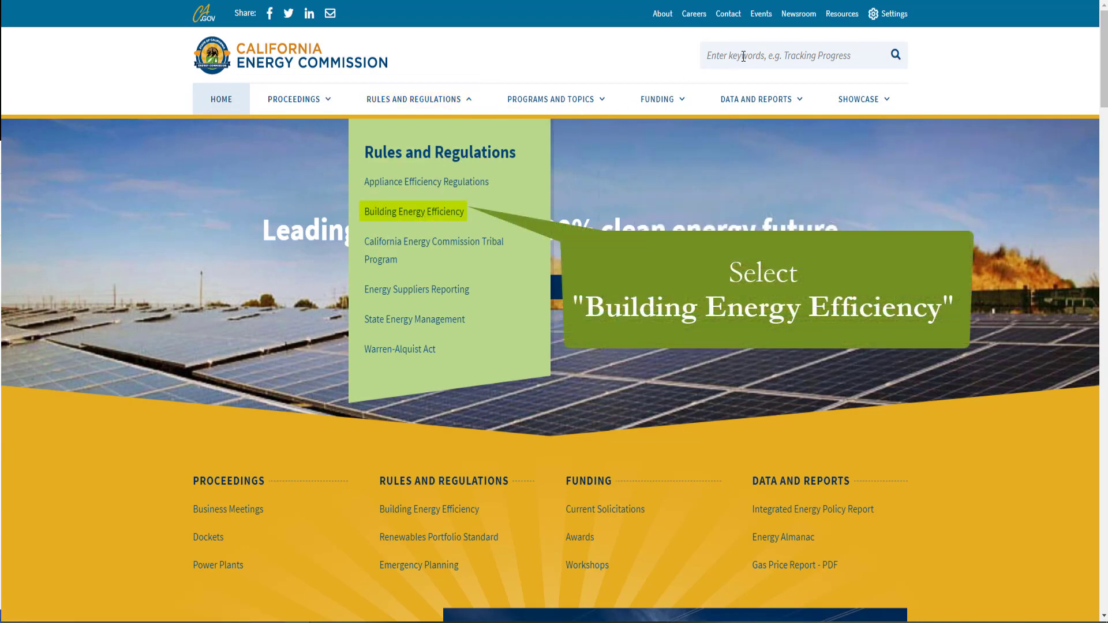
Go through Building Energy Efficiency to the Building Energy Efficiency Standards - Title 24 page.
left_click(456, 218)
scroll(394, 224, "down", 9)
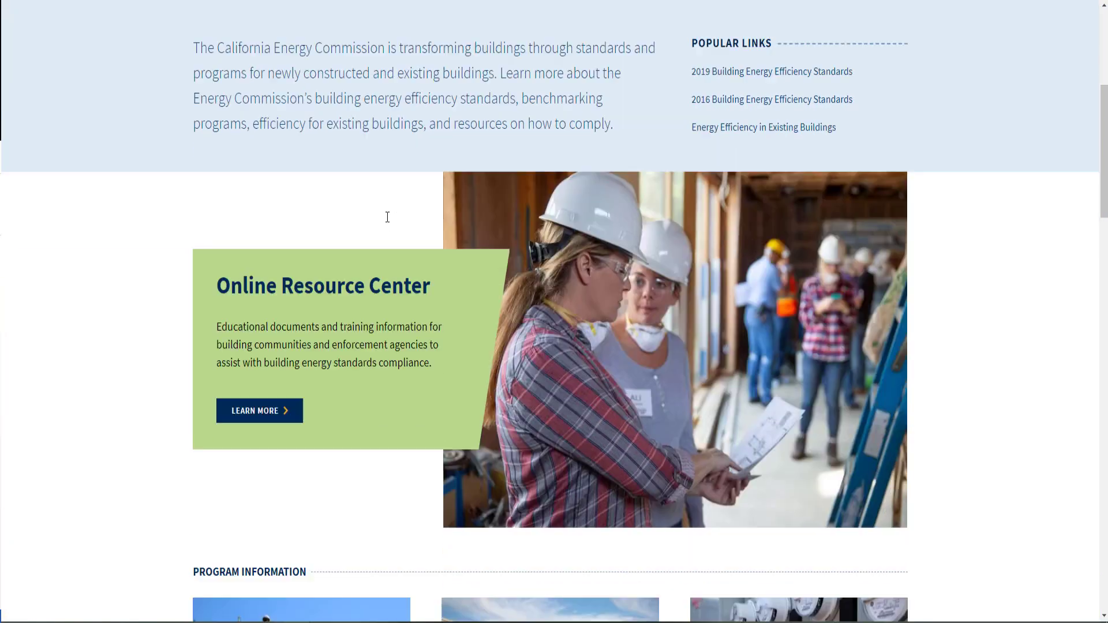
scroll(387, 214, "down", 2)
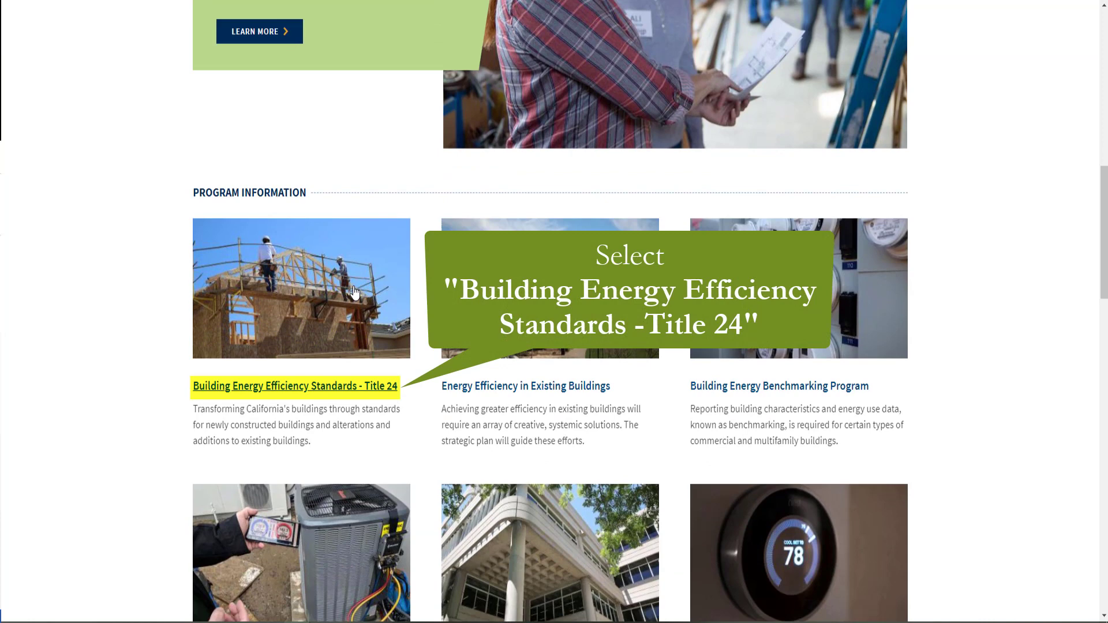
left_click(342, 316)
Open the 2019 Building Energy Efficiency Standards page and expand 2019 Compliance Forms.
scroll(404, 347, "down", 7)
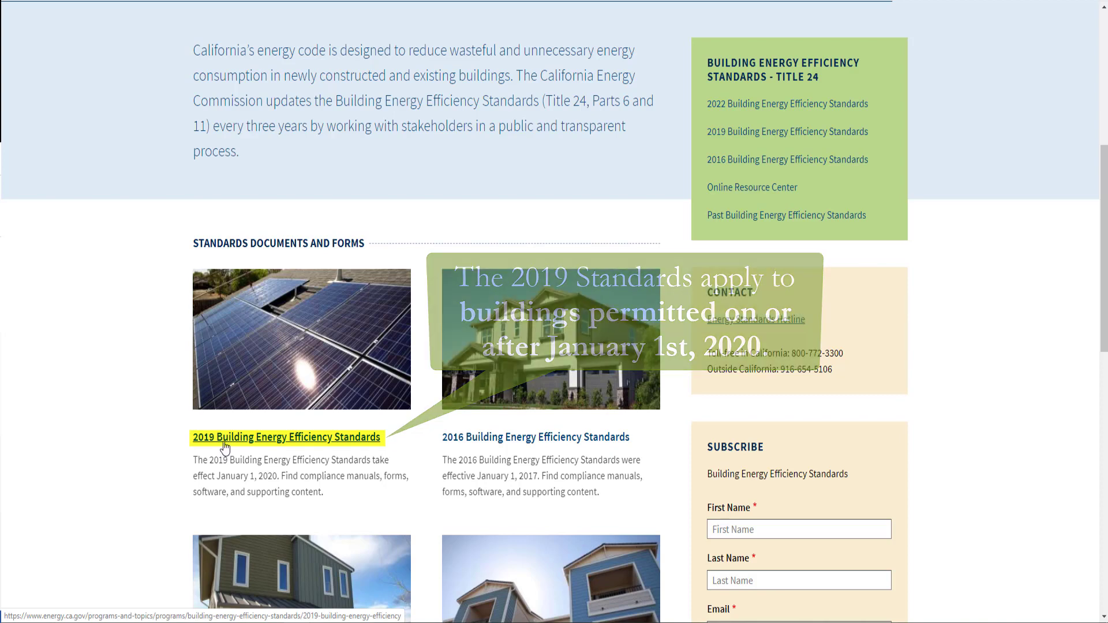
left_click(225, 446)
scroll(317, 458, "down", 2)
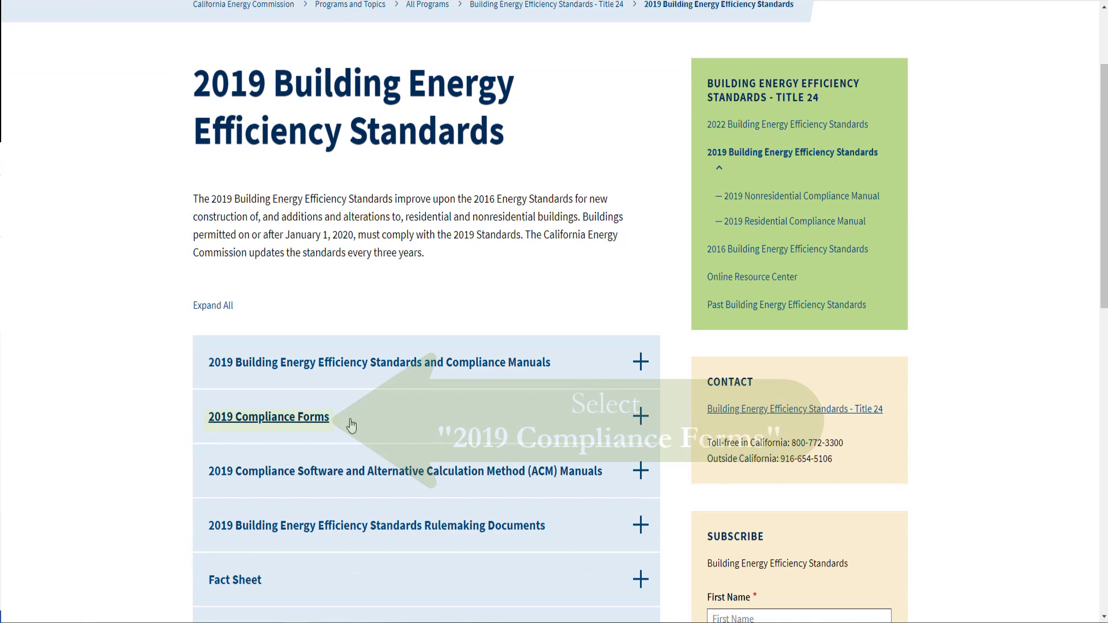
left_click(317, 420)
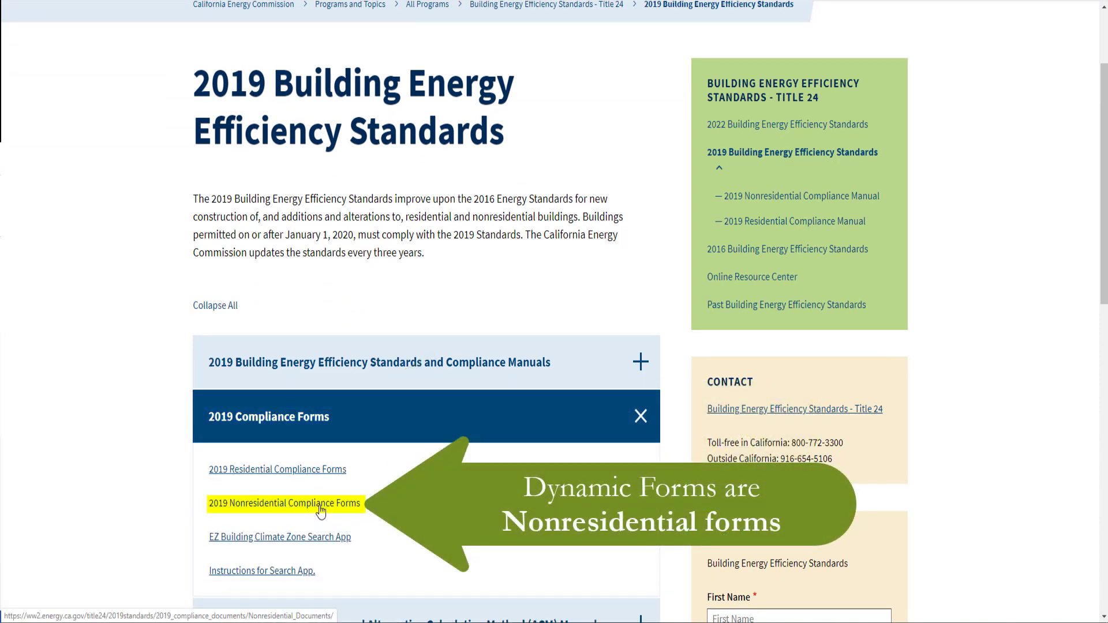
Open 2019 Nonresidential Compliance Forms, then the NRCC folder listing the form PDFs.
left_click(321, 511)
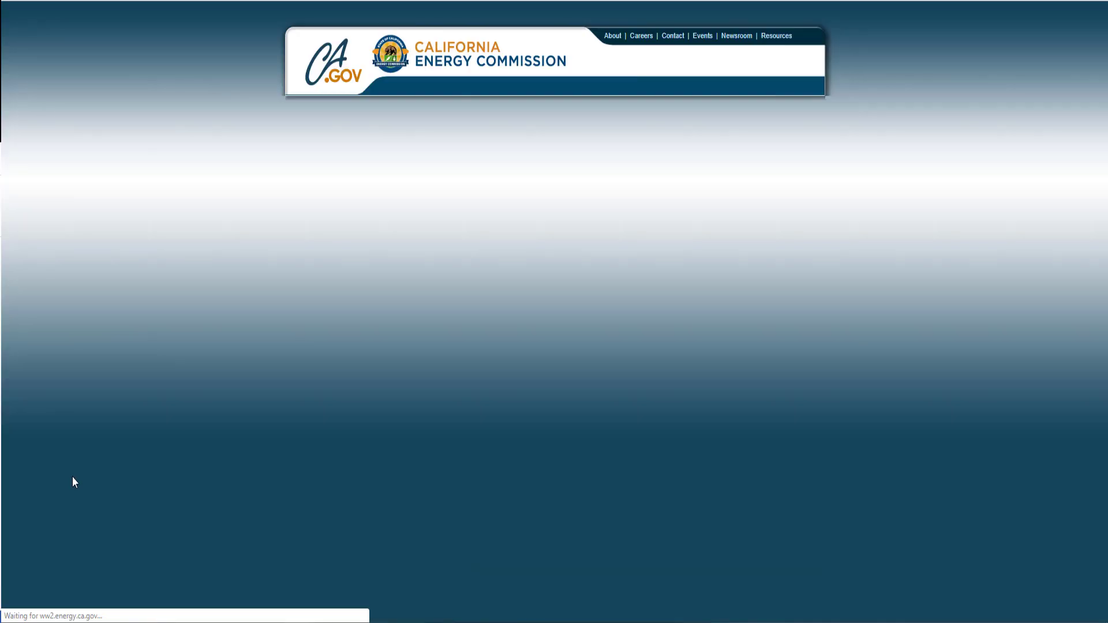
scroll(226, 463, "down", 2)
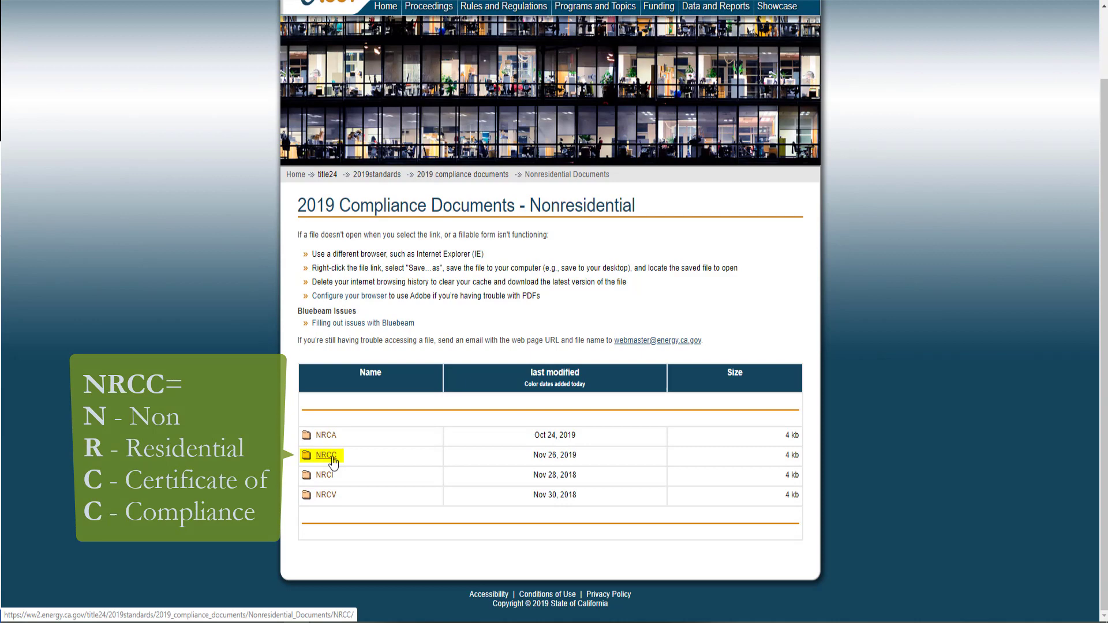
left_click(334, 458)
scroll(203, 430, "down", 3)
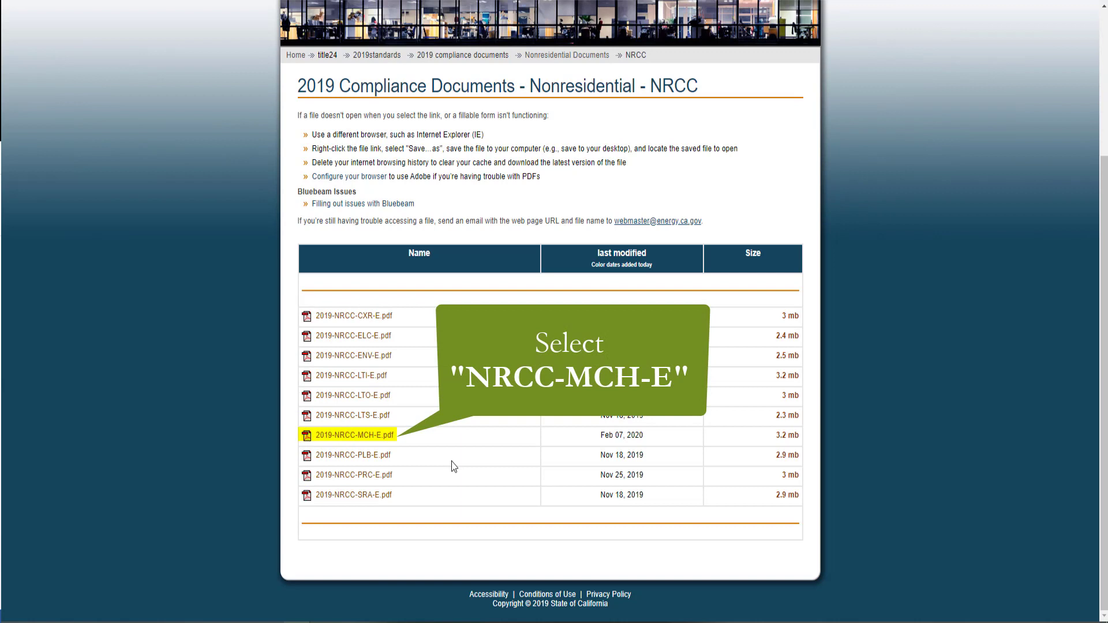
Download 2019-NRCC-MCH-E.pdf, open it in Chrome, and save a copy to the Desktop.
left_click(383, 442)
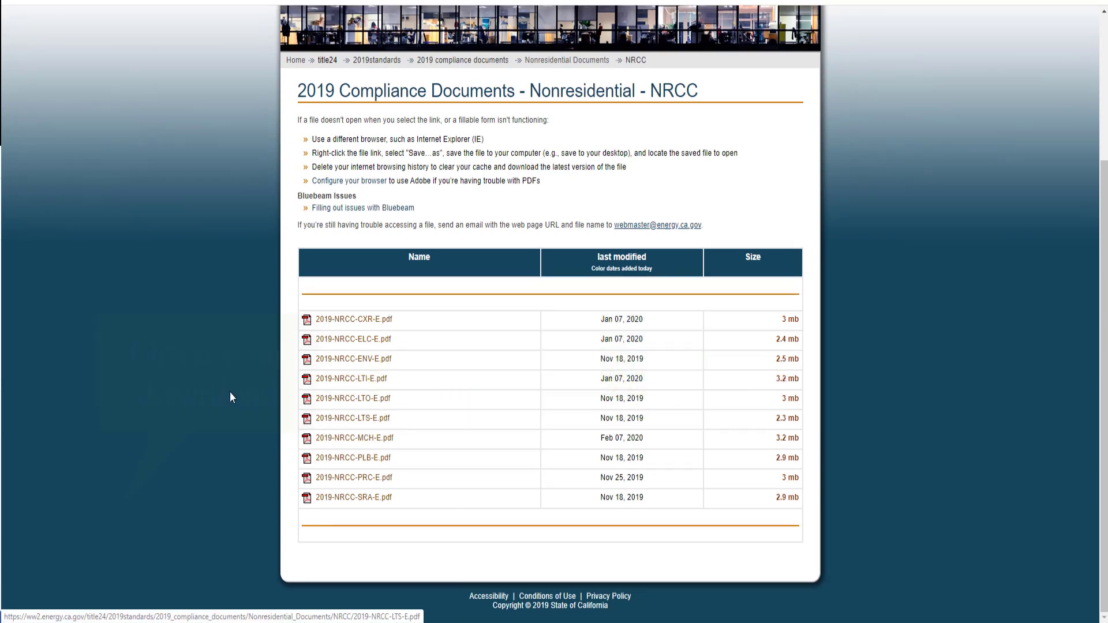
left_click(120, 608)
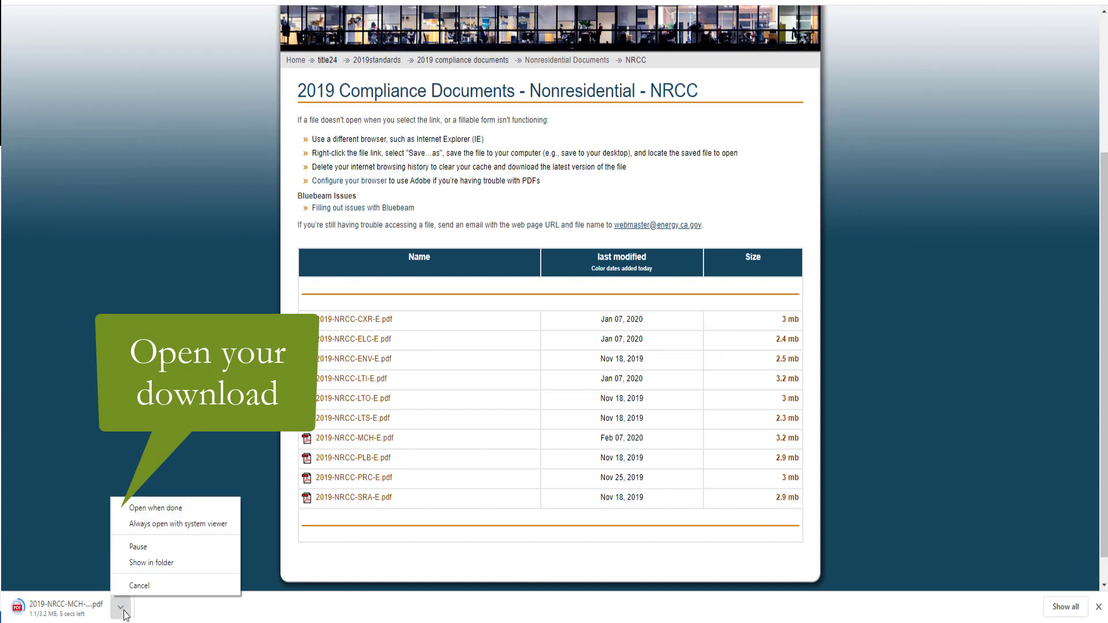
left_click(153, 508)
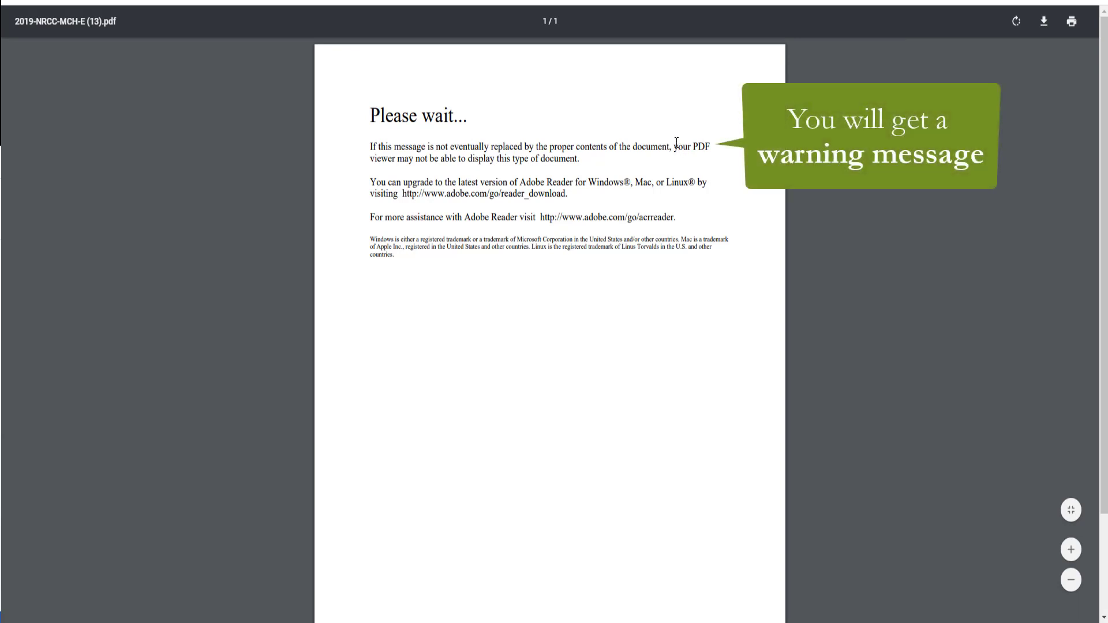
left_click_drag(677, 142, 582, 162)
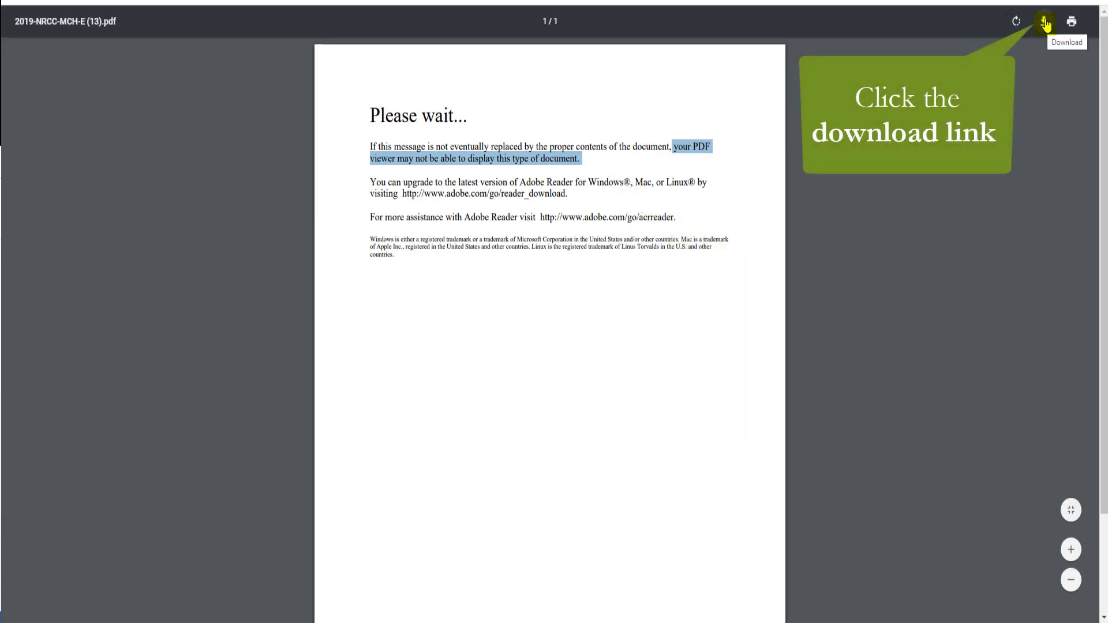
left_click(1045, 22)
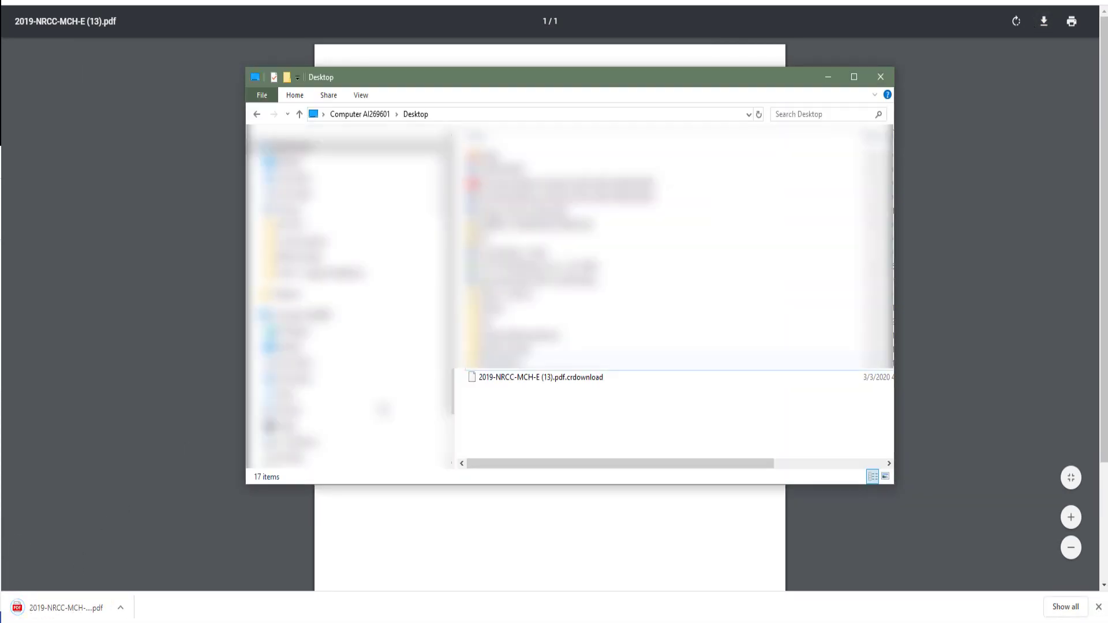
Open 2019-NRCC-MCH-E (13).pdf from the Desktop folder.
left_click(524, 386)
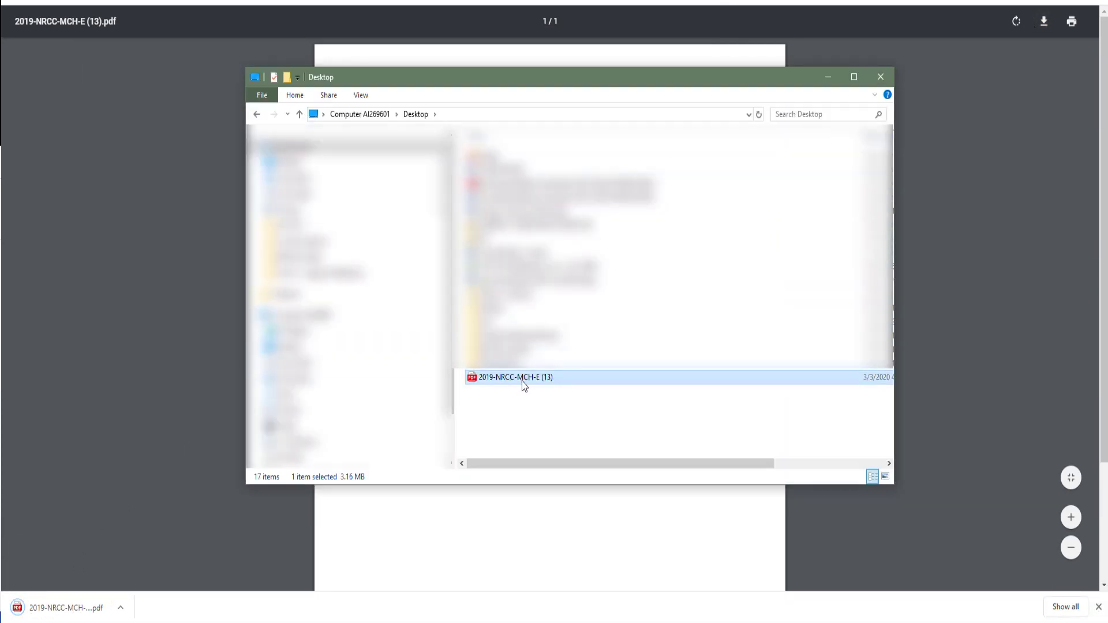
double_click(524, 386)
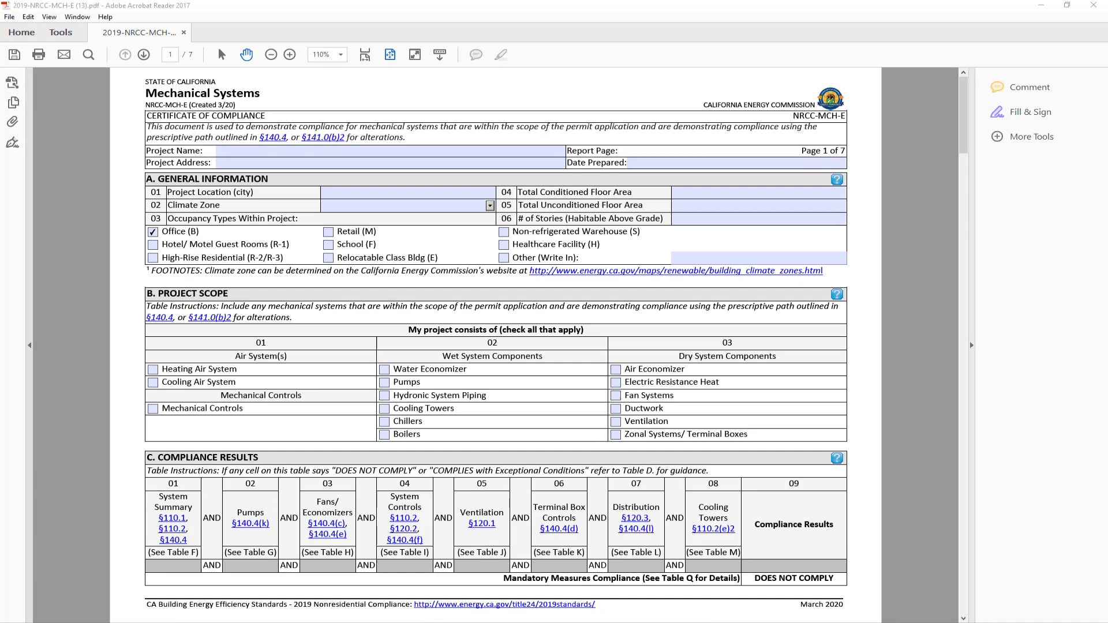
Enter San Rafael as the project location and choose climate zone 2.
left_click(394, 193)
type("San Rafael")
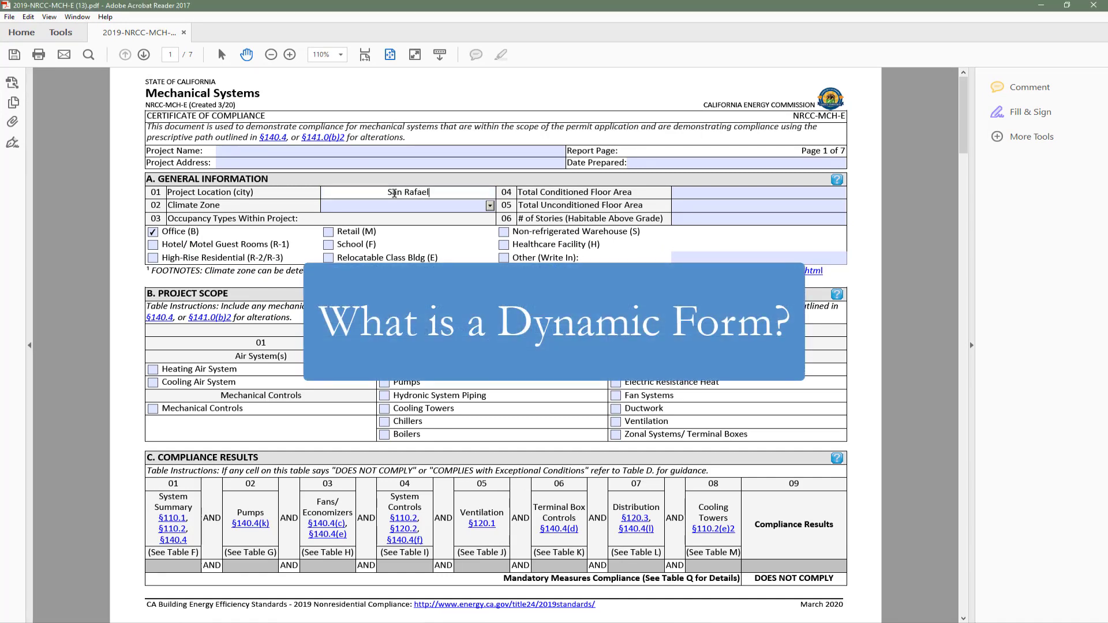
key("Tab")
left_click(489, 207)
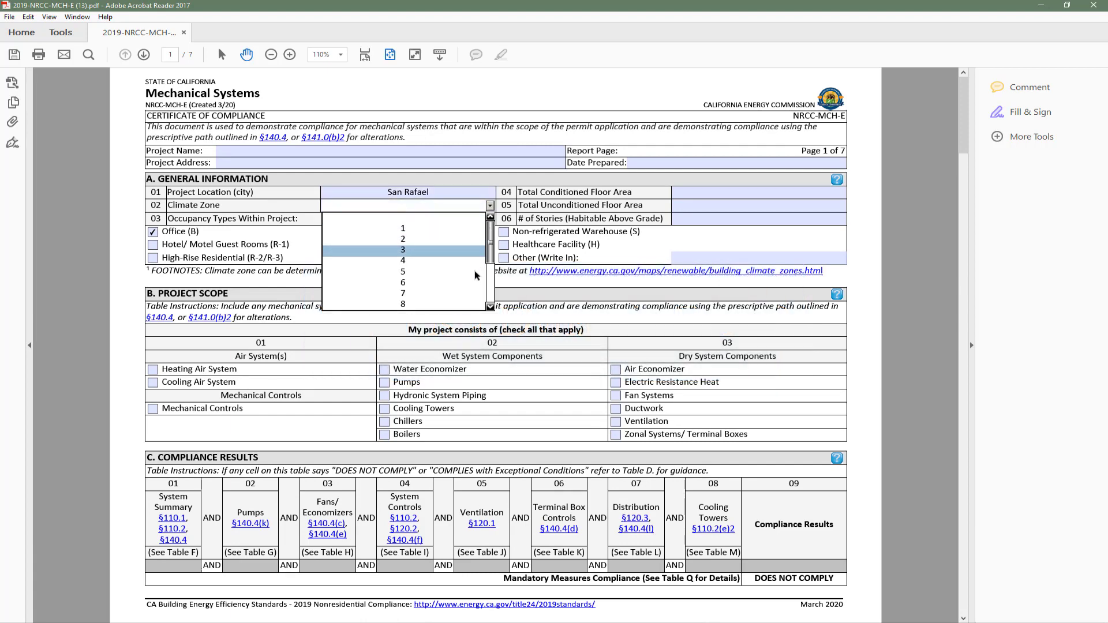
left_click(457, 238)
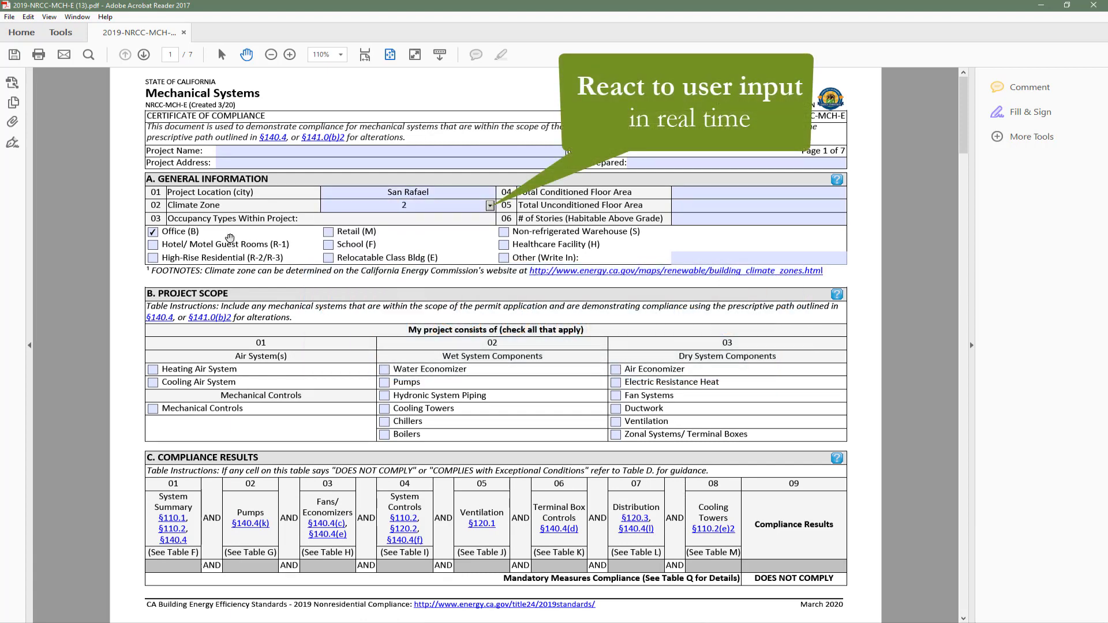
Switch occupancy from Office to Hotel/Motel (R-1) and check Water Economizer and Pumps.
left_click(152, 232)
left_click(153, 245)
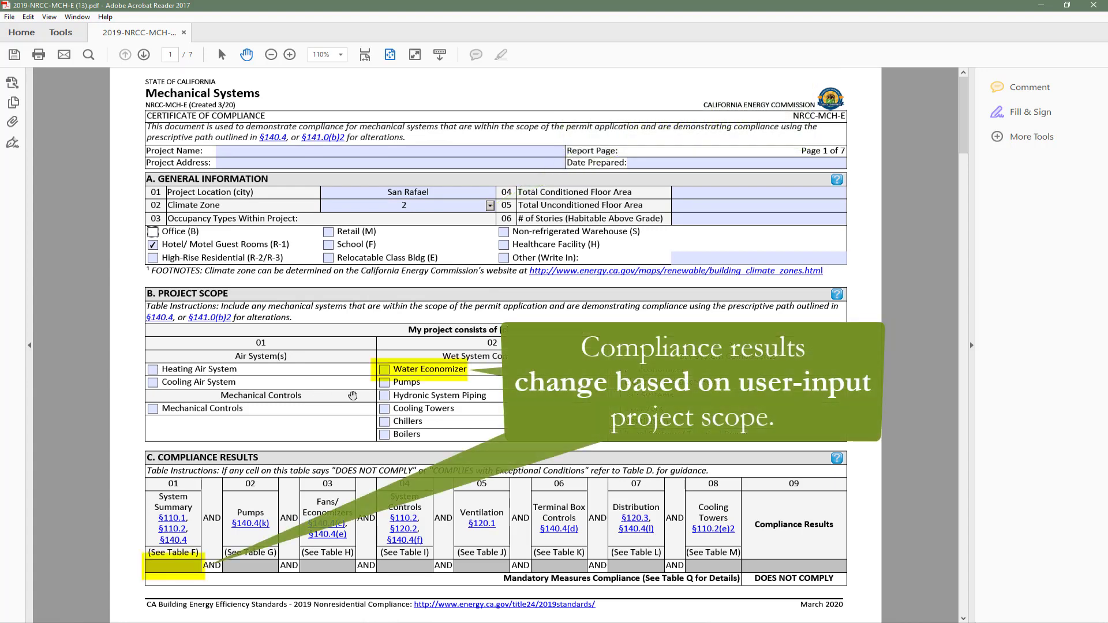
left_click(384, 370)
left_click(384, 382)
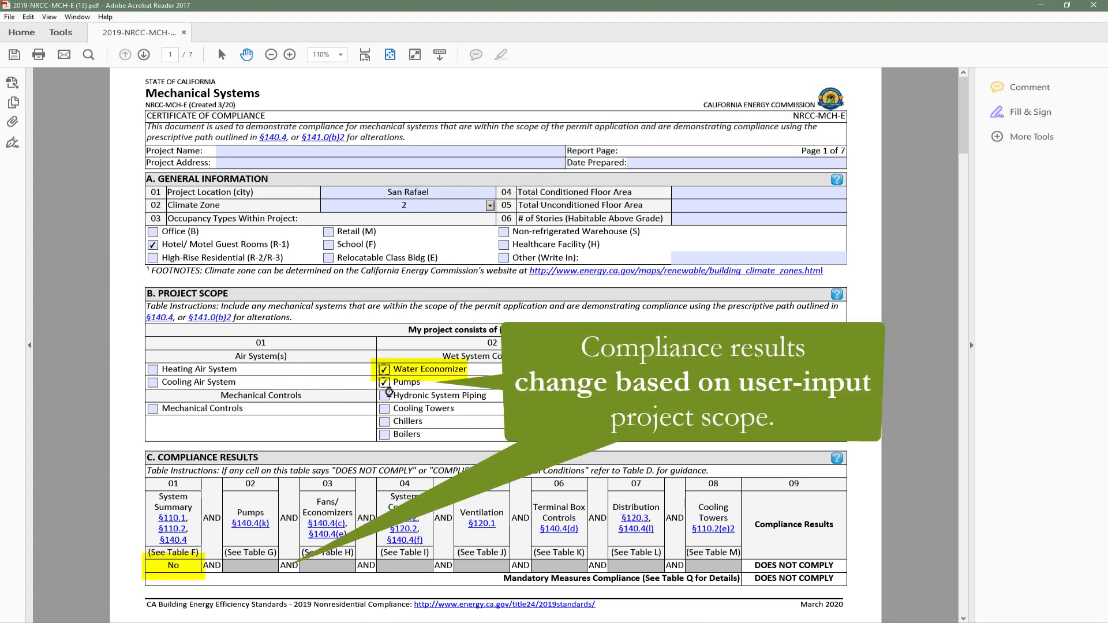
scroll(254, 572, "down", 4)
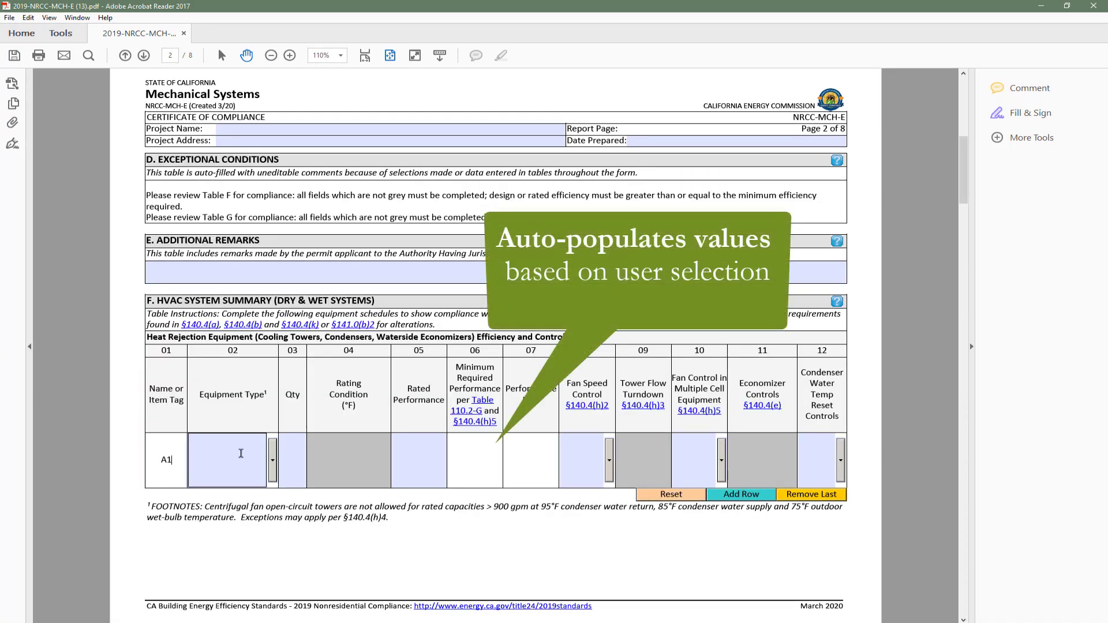
Set the Table F row A1 equipment type to an axial fan open-circuit tower.
left_click(271, 460)
left_click(228, 505)
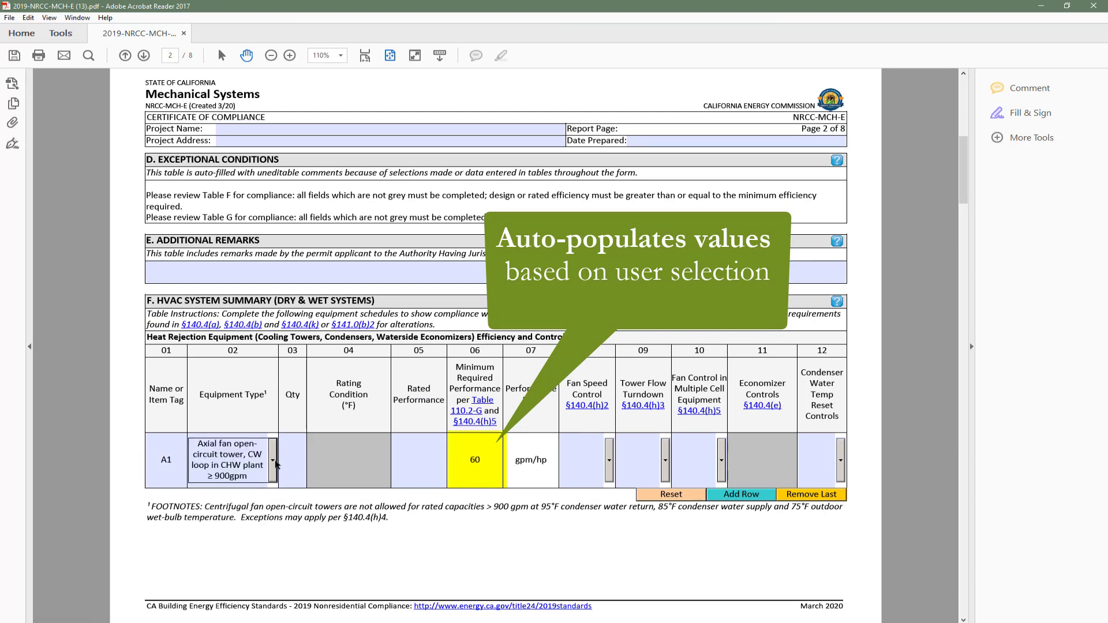
left_click(272, 467)
left_click(228, 510)
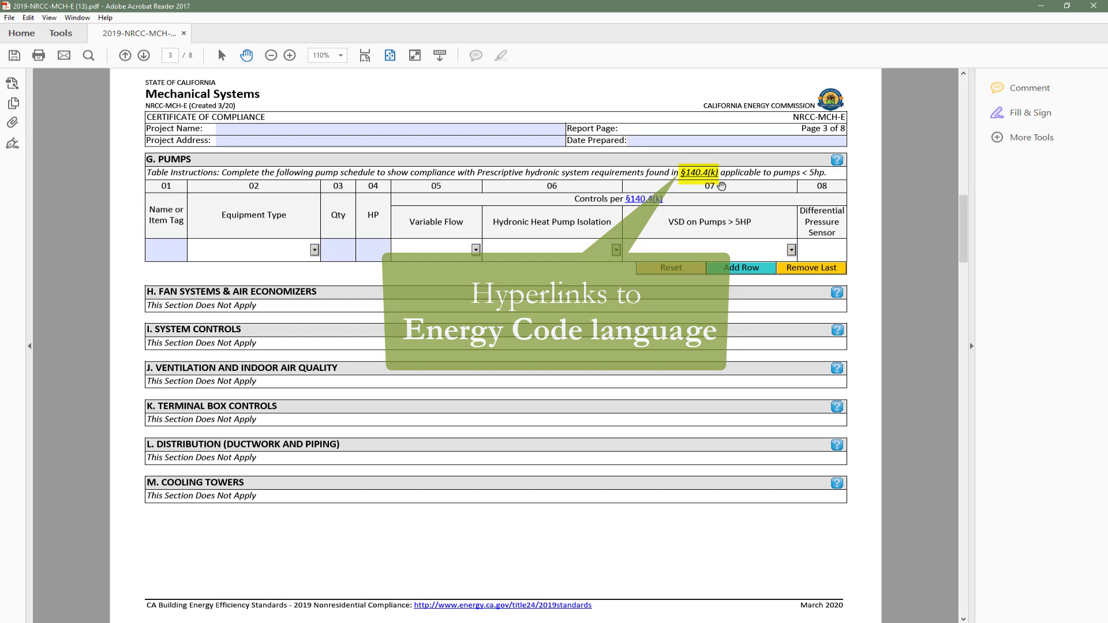
mouse_move(838, 159)
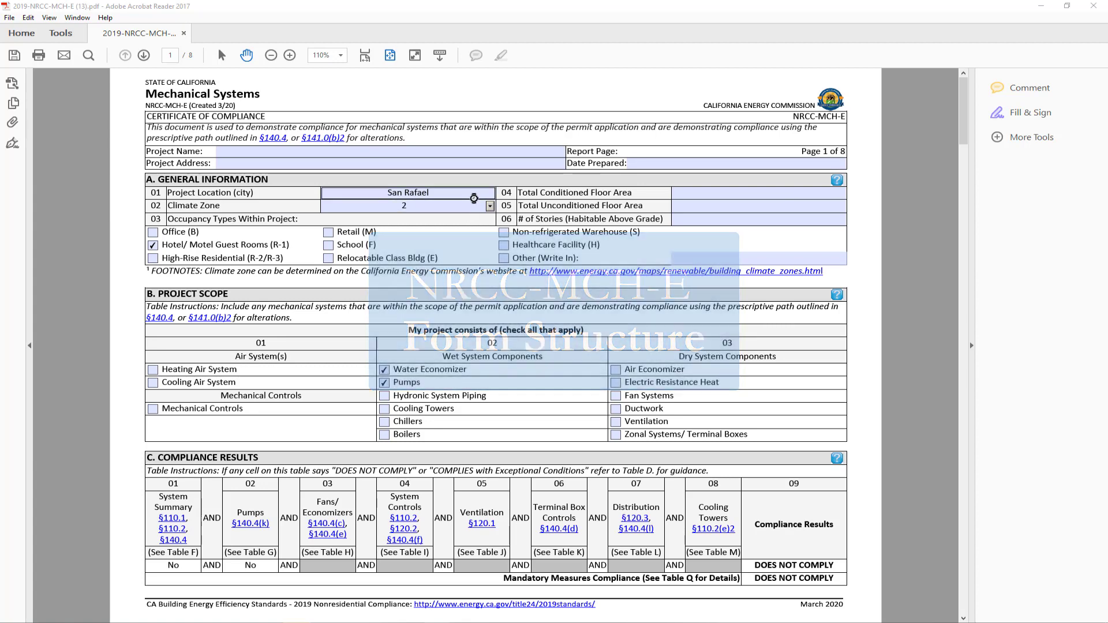
Reconfirm climate zone 2, then fill Table A with 10,000 conditioned and 500 unconditioned floor area.
left_click(490, 207)
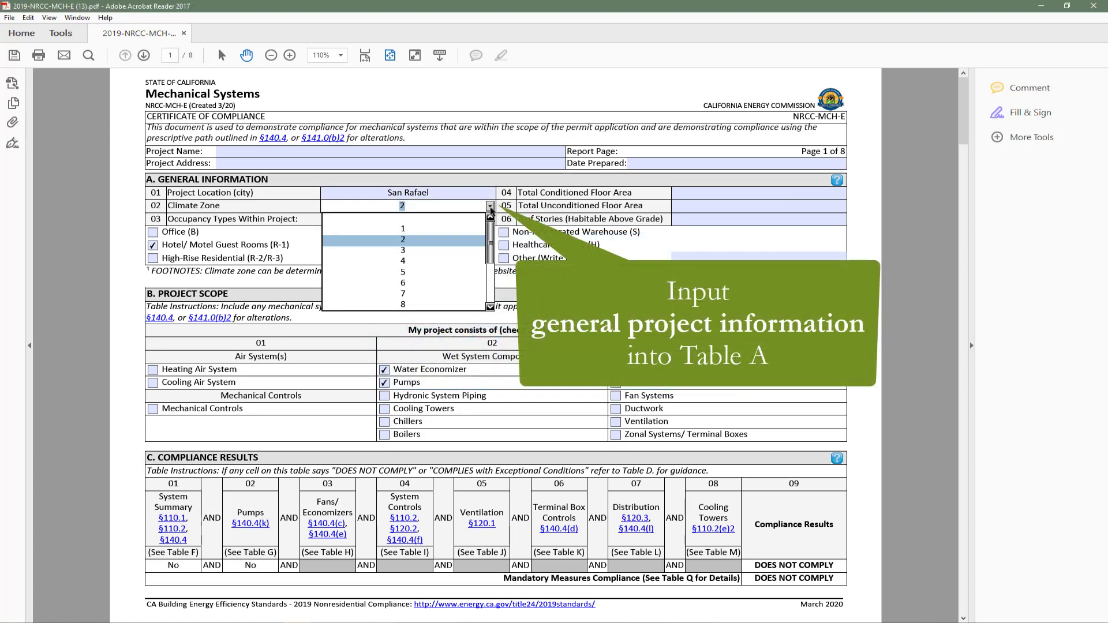
left_click(482, 240)
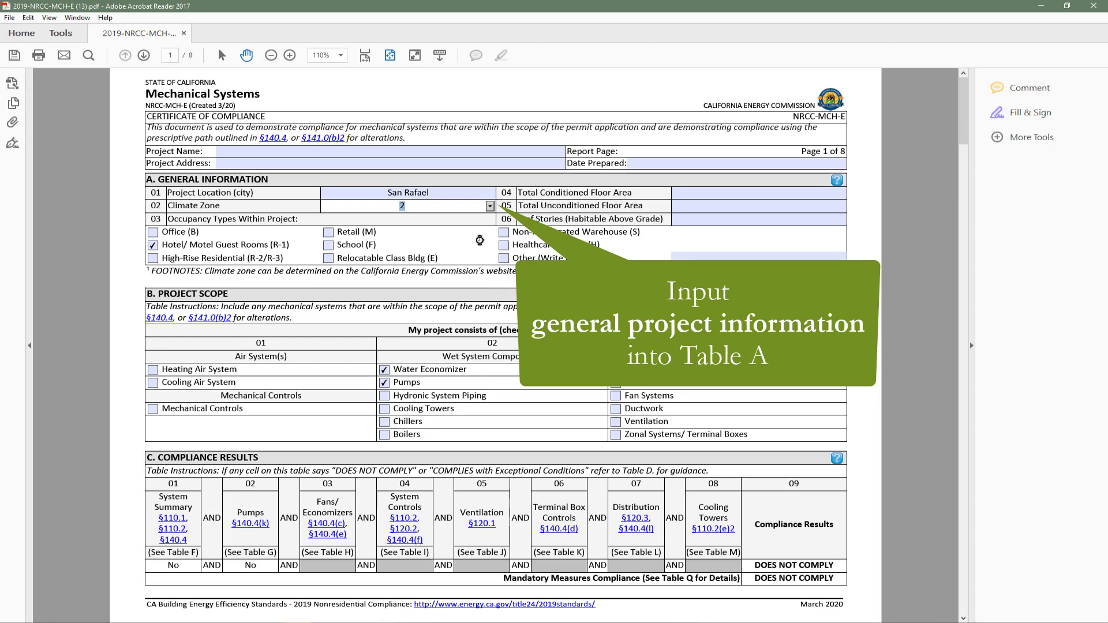
left_click(714, 193)
type("10,000")
left_click(757, 206)
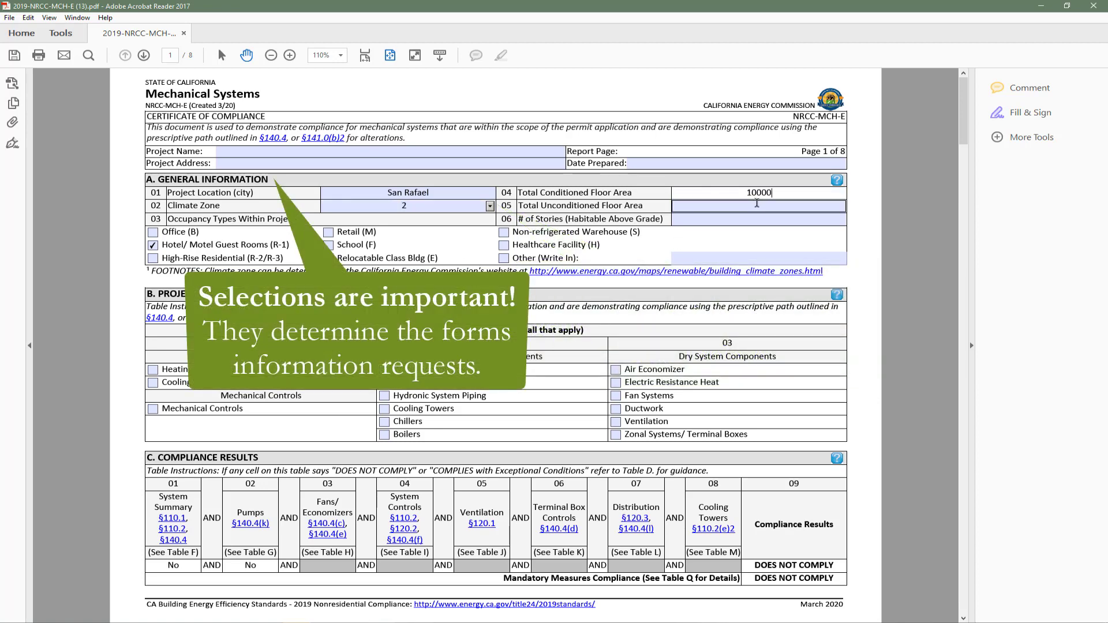
type("500")
left_click(770, 220)
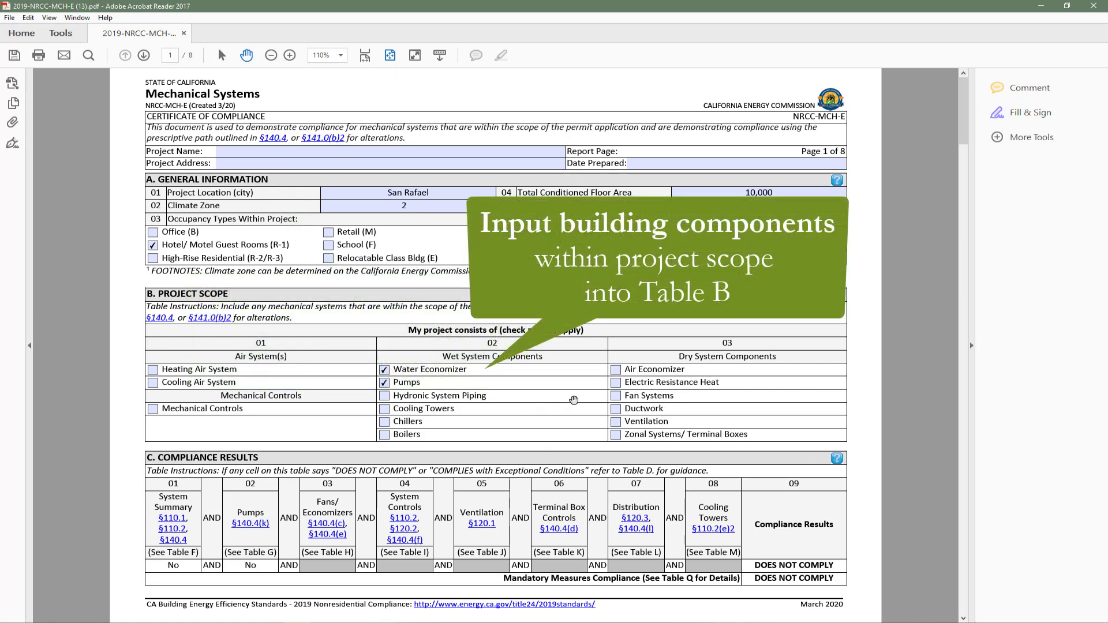
Try Air Economizer and Fan Systems, clear them again, and check Ductwork in Table B.
left_click(615, 370)
left_click(614, 396)
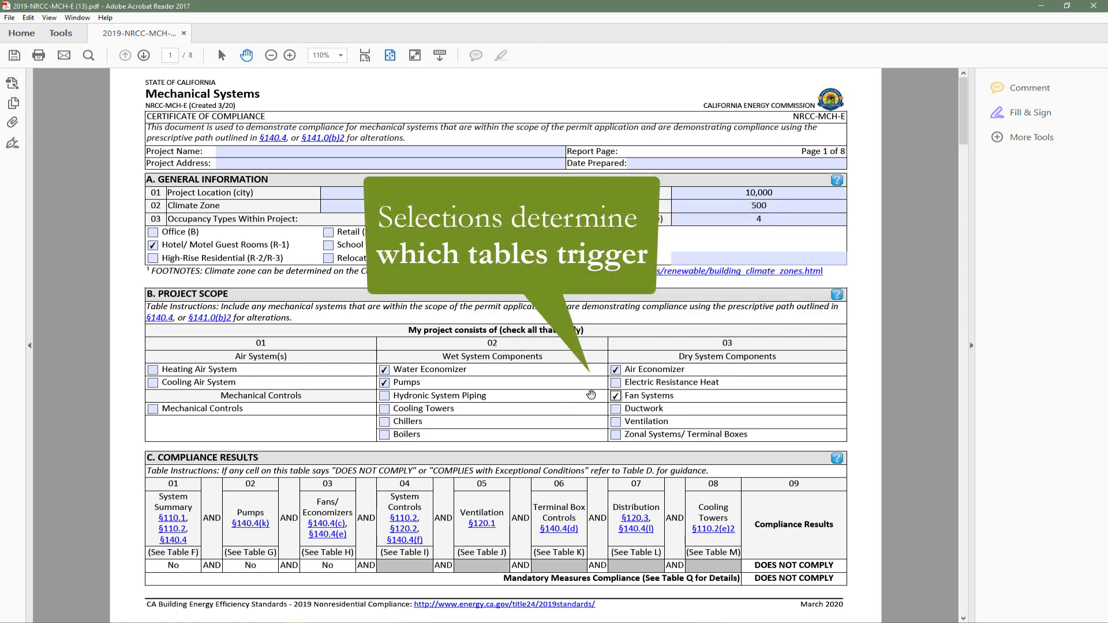
left_click(602, 393)
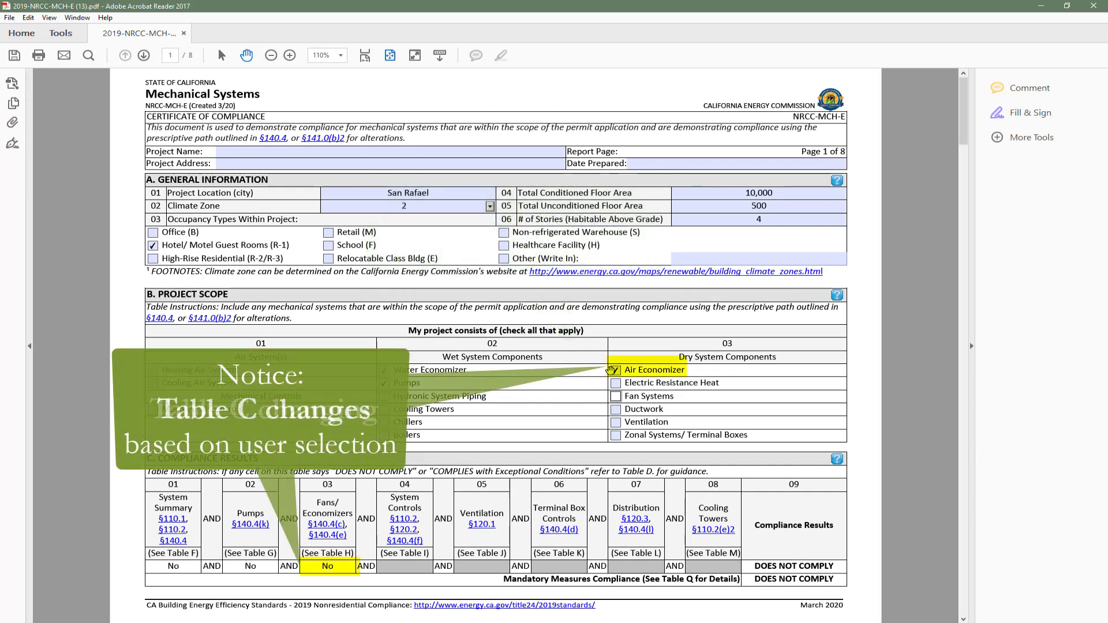
left_click(601, 377)
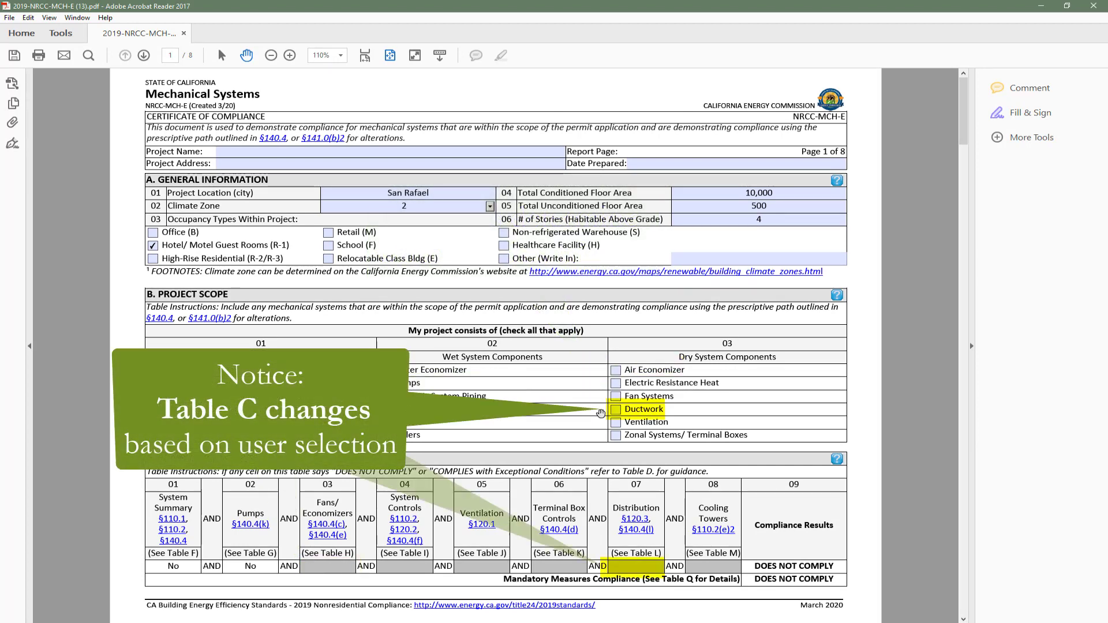
left_click(616, 410)
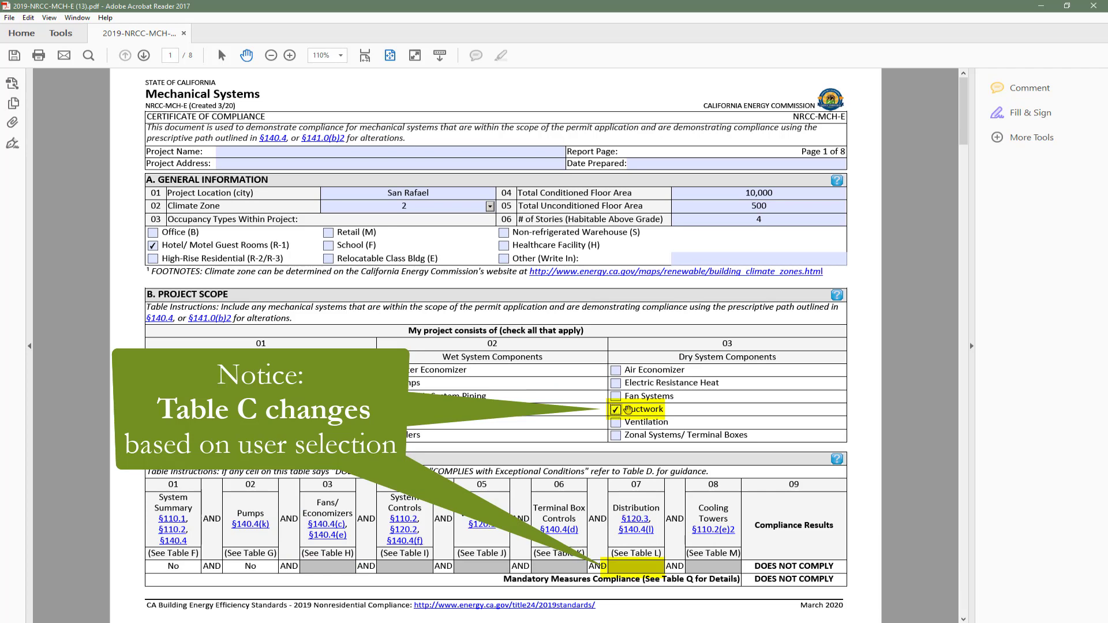
Uncheck Pumps and Water Economizer in Table B, then scroll to Table L's duct leakage items.
scroll(702, 416, "down", 6)
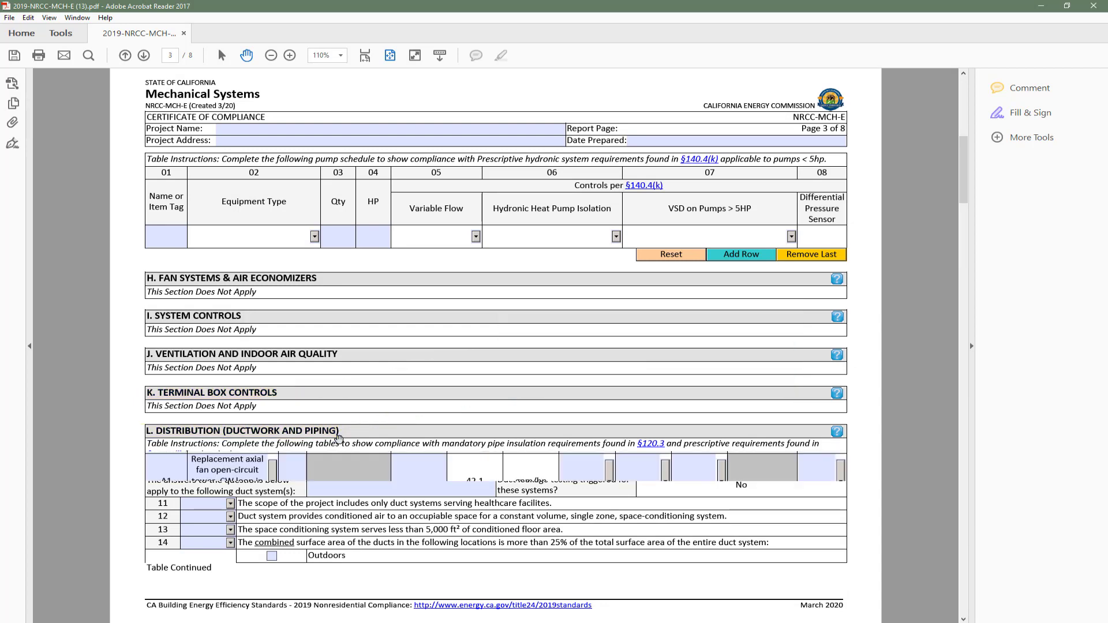
scroll(339, 439, "up", 6)
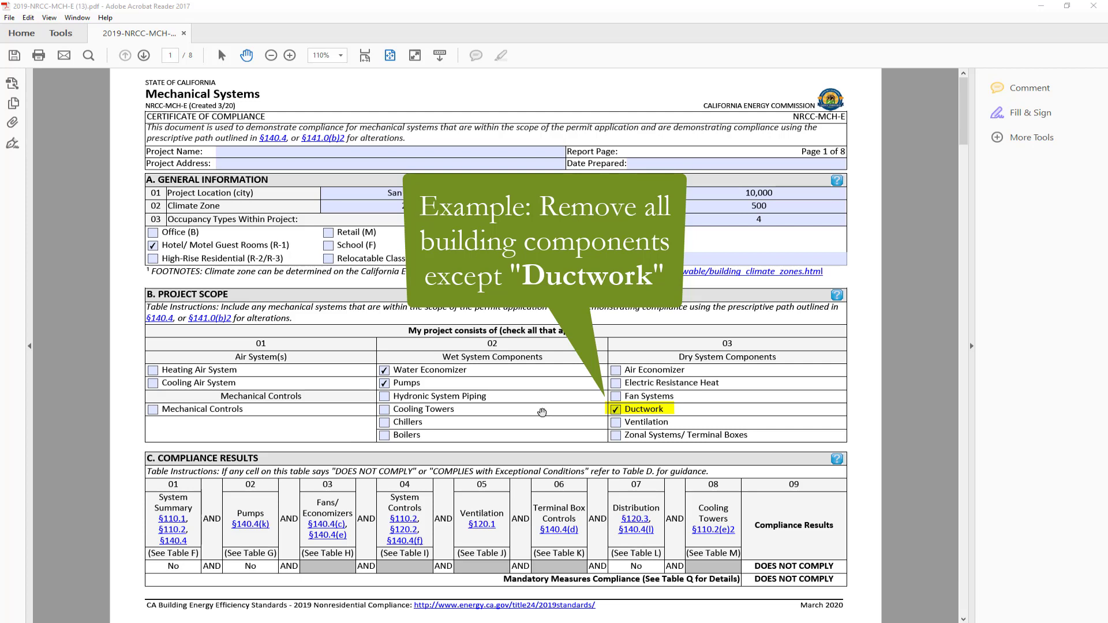
left_click(384, 384)
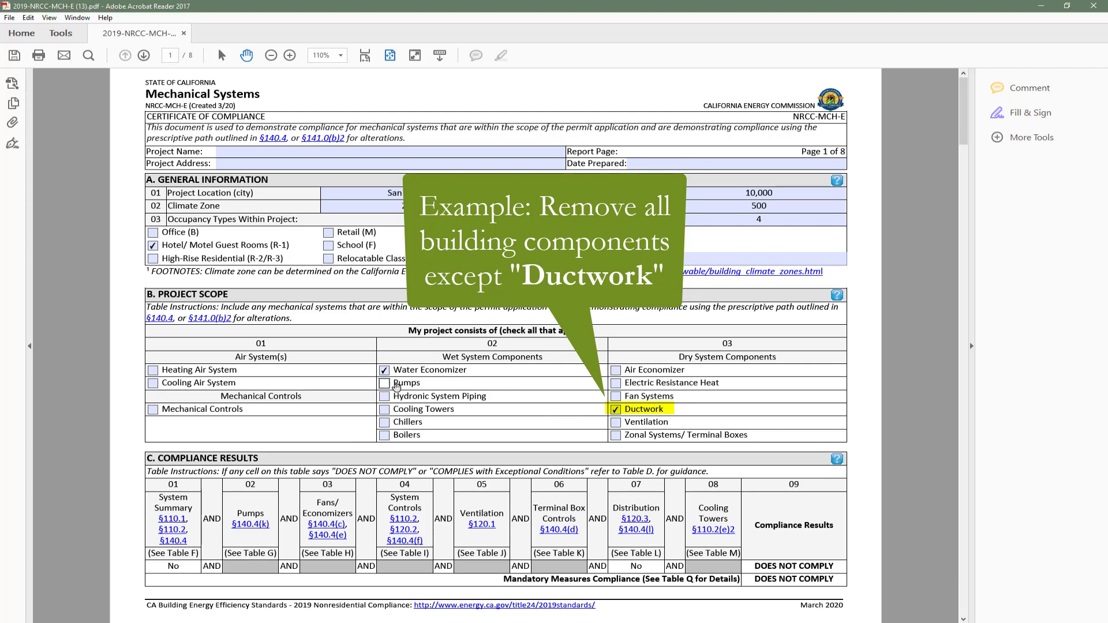
left_click(384, 371)
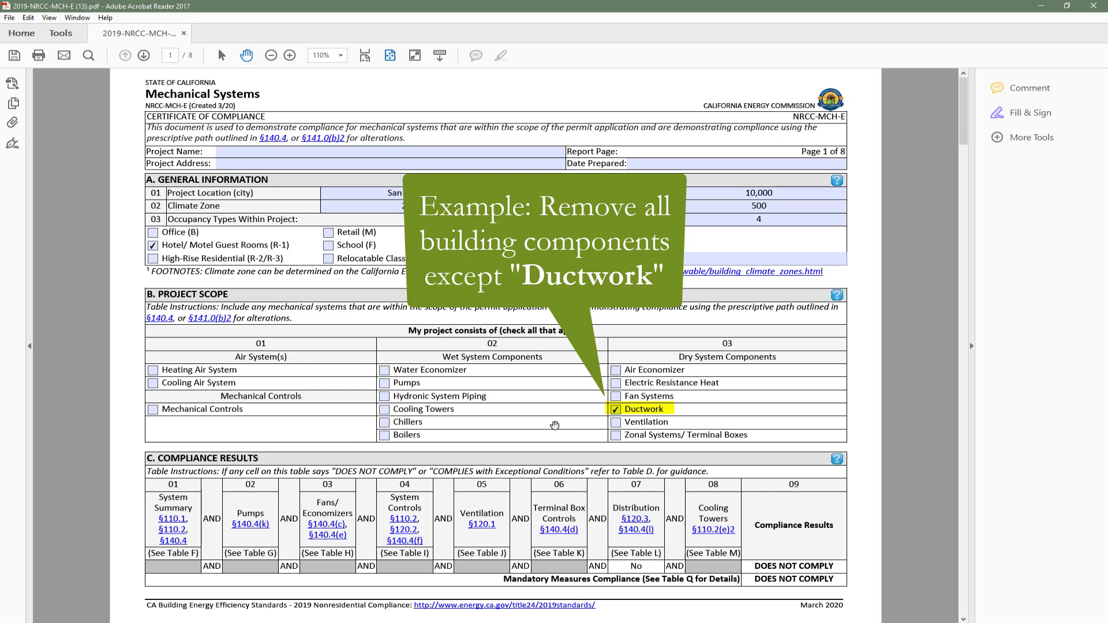
scroll(553, 427, "down", 3)
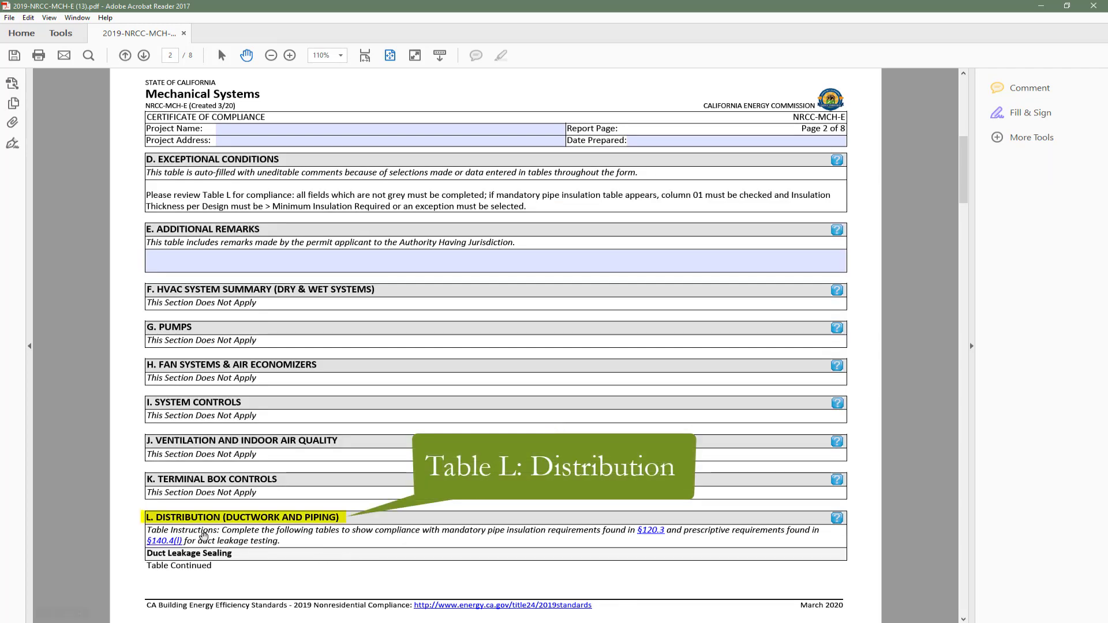
In Table L, answer Yes to duct question 11, enter duct system A1, and open question 17's answers.
scroll(318, 528, "down", 5)
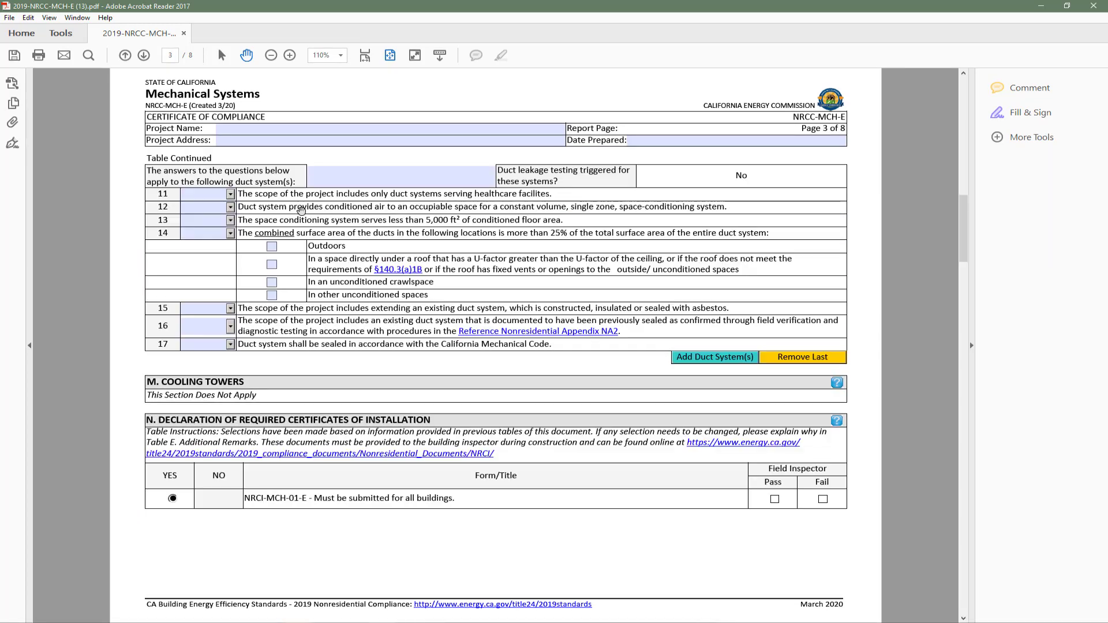
left_click(231, 194)
left_click(208, 217)
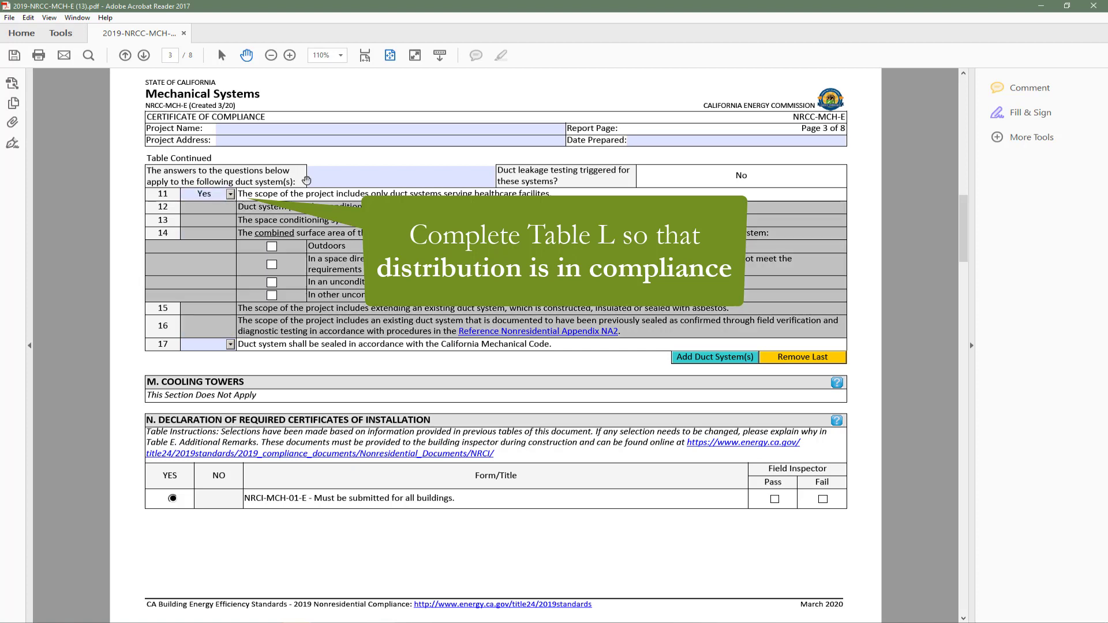
left_click(356, 178)
type("A")
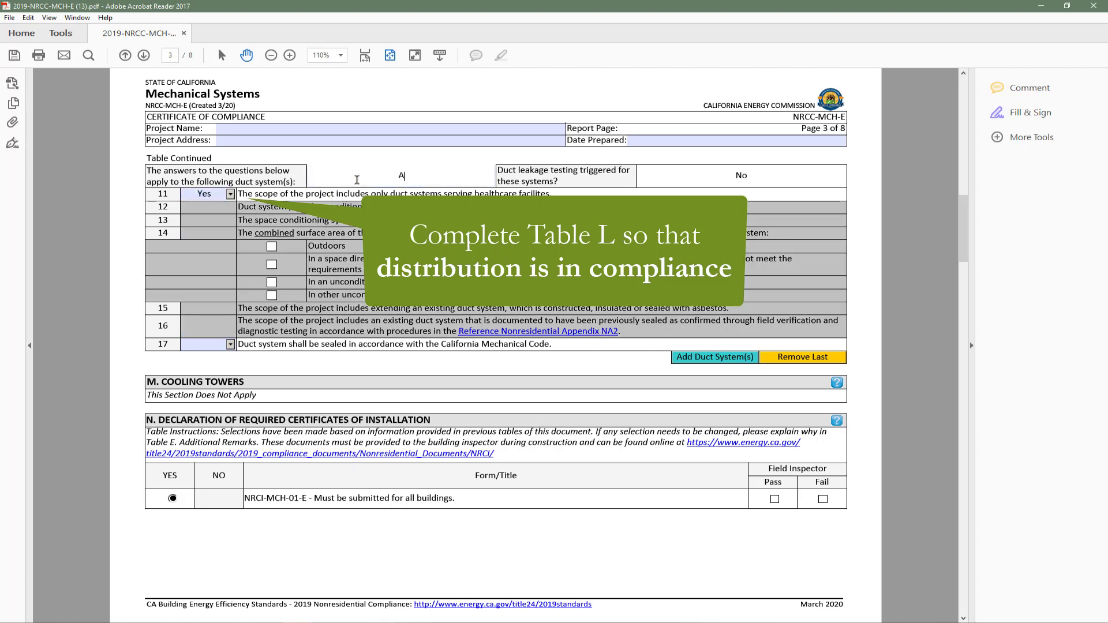
type("1")
left_click(231, 344)
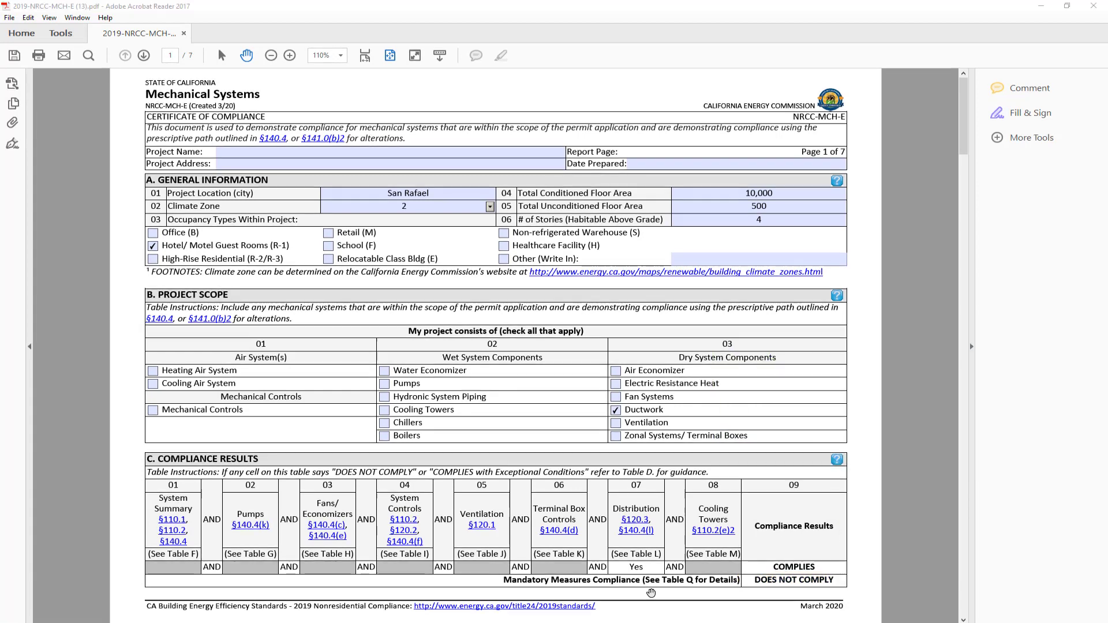
Scroll down to Table Q and answer No to the note-block question.
scroll(651, 591, "down", 5)
scroll(649, 593, "down", 1)
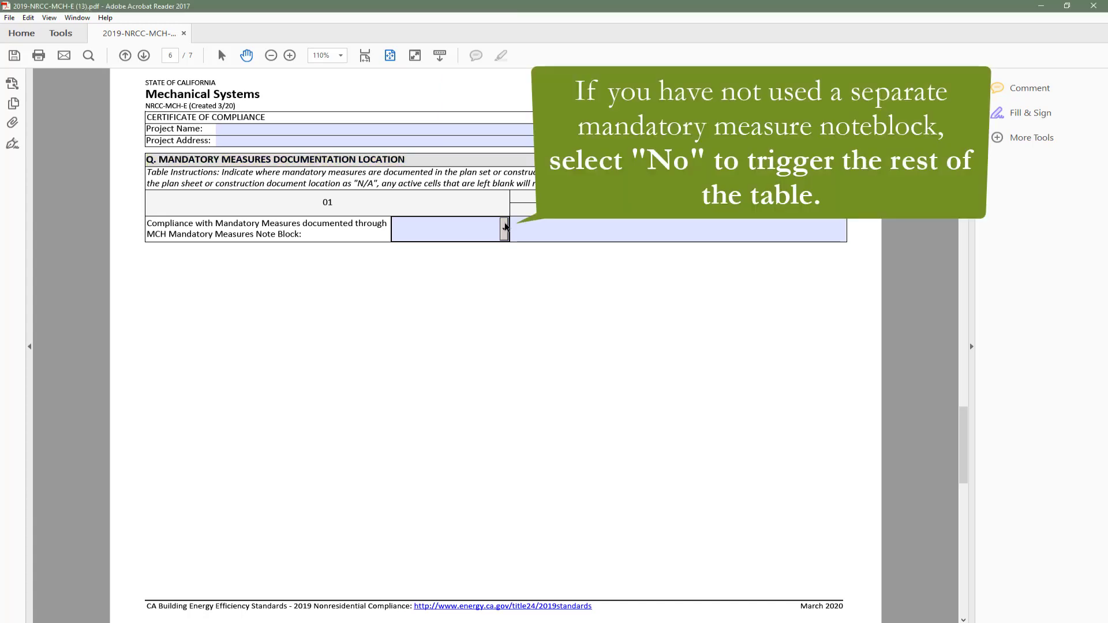
left_click(505, 226)
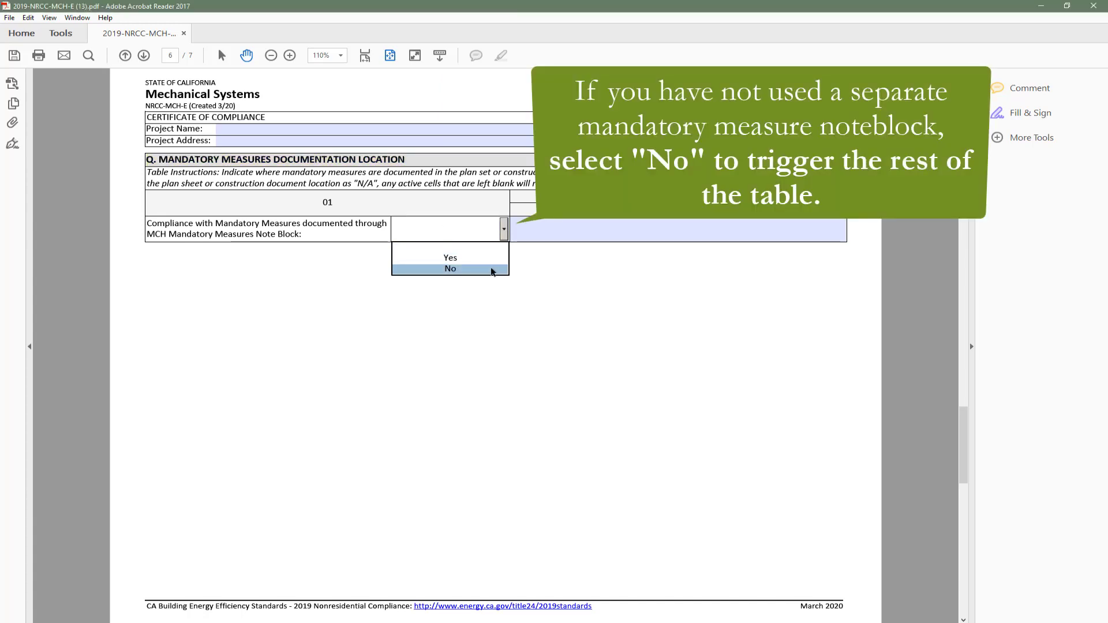
left_click(493, 270)
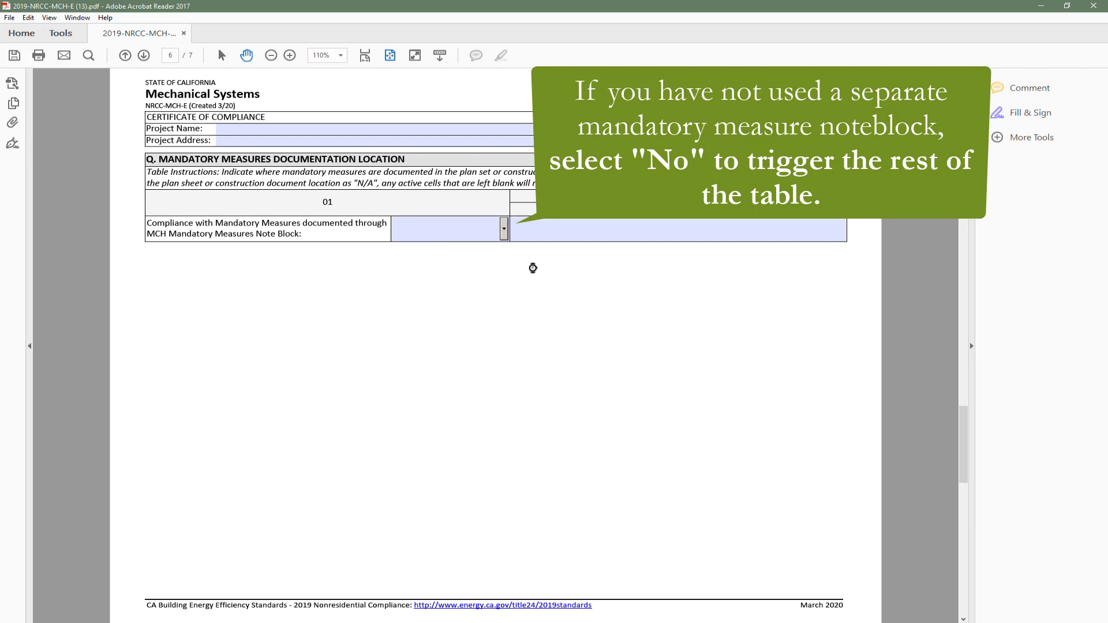
Enter plan sheet A1 for heating and cooling efficiency, furnace standby and the next rows, correcting a mistyped AS.
left_click(555, 274)
type("AS1")
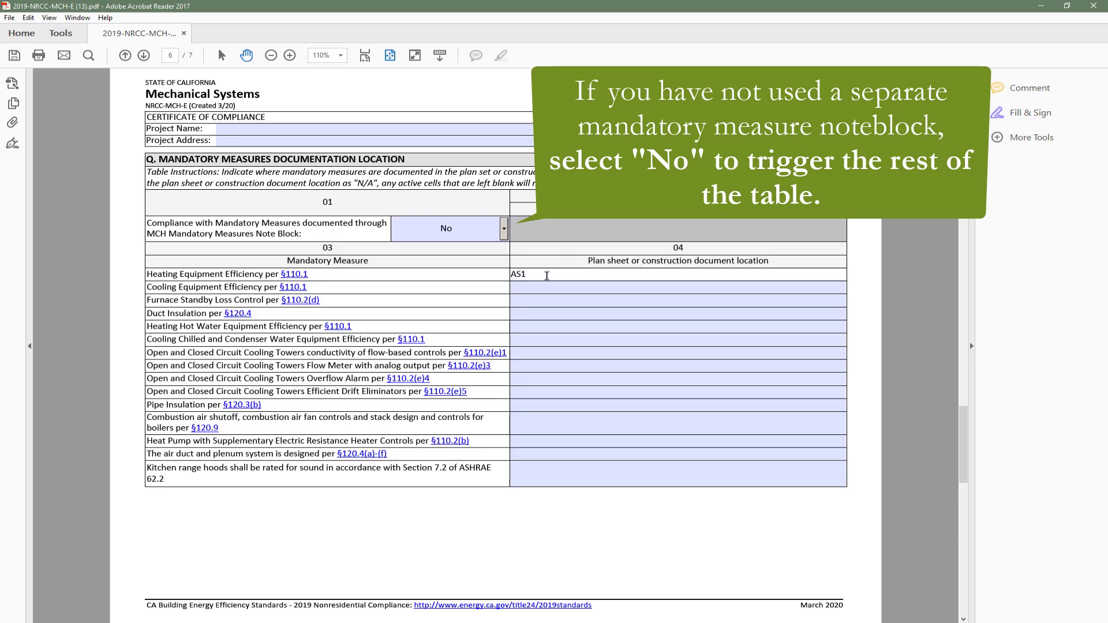
left_click_drag(547, 275, 492, 273)
type("A1")
key("Tab")
type("A1")
left_click(533, 300)
type("A1")
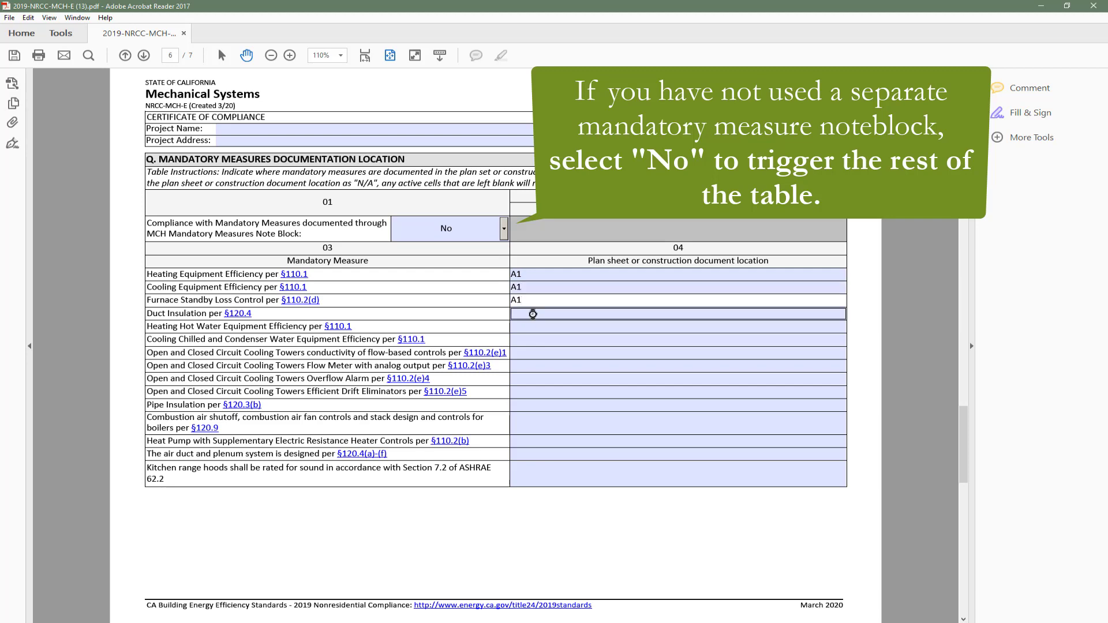
left_click(533, 313)
type("A1")
left_click(531, 326)
type("A1")
left_click(529, 340)
type("A1")
Enter plan sheet A1 for the remaining rows through pipe insulation, combustion controls, heat pump, air duct and range hood.
left_click(529, 367)
type("A1")
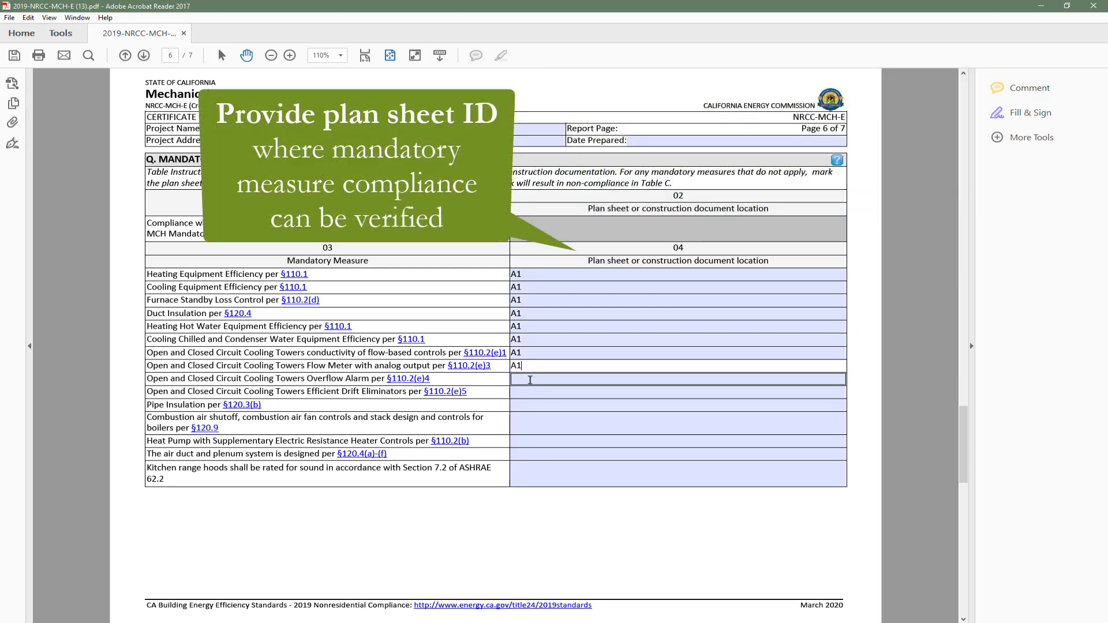
left_click(530, 379)
type("A1")
left_click(526, 392)
type("A1")
left_click(526, 405)
type("A1")
left_click(525, 426)
type("A1")
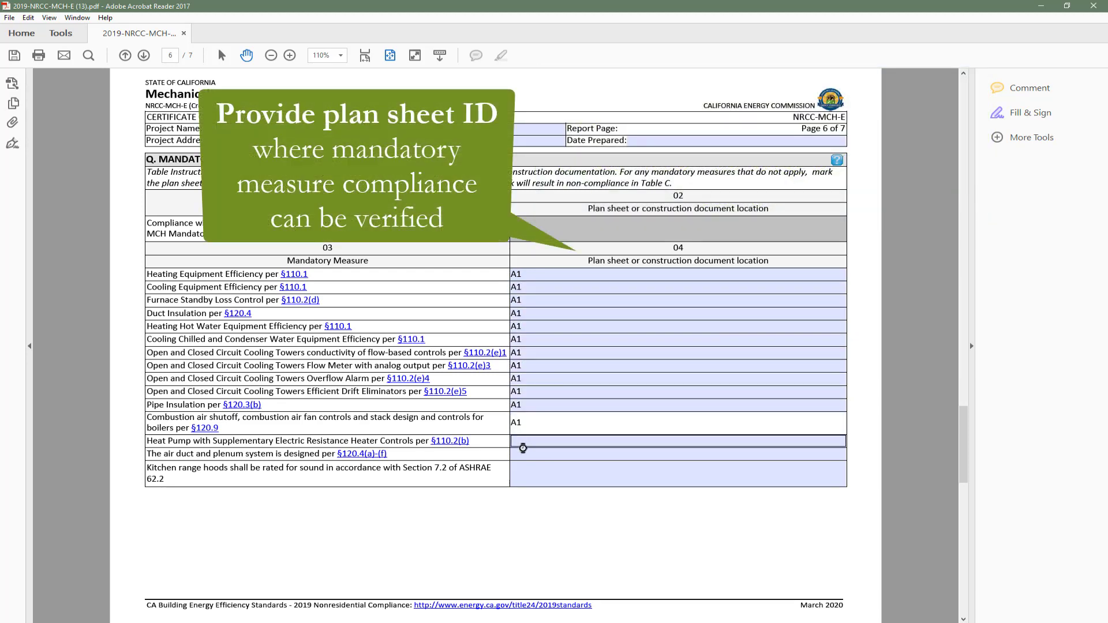
left_click(523, 442)
type("A1")
left_click(523, 455)
type("A1")
left_click(521, 471)
type("A1")
left_click(550, 510)
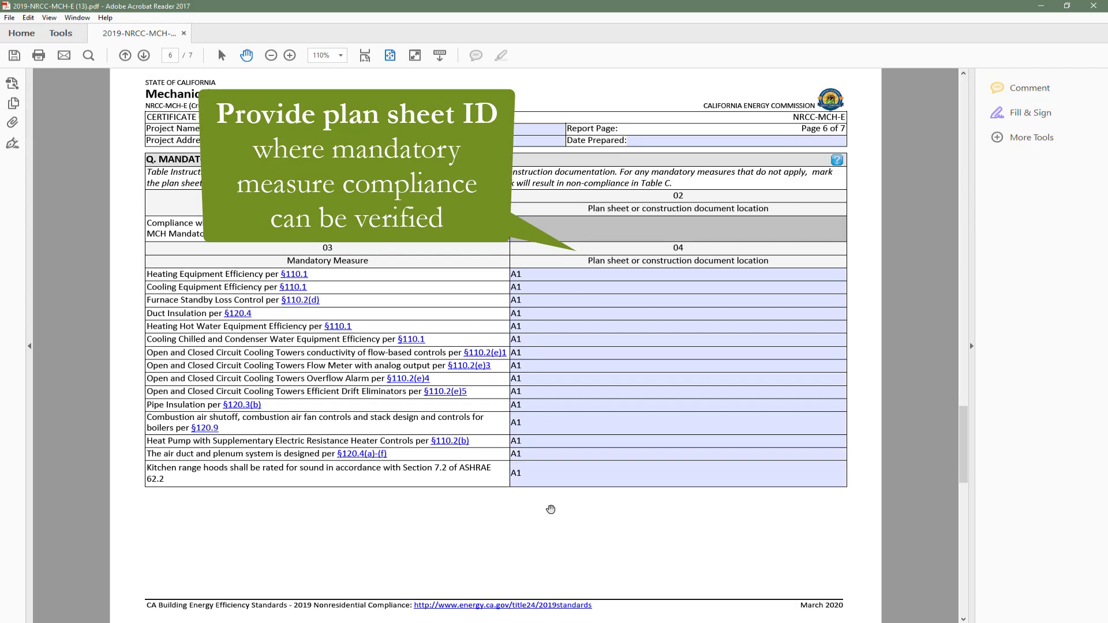
Scroll through sections N and O down to Table P's list of NRCV certificates.
scroll(551, 508, "down", 2)
scroll(550, 509, "up", 10)
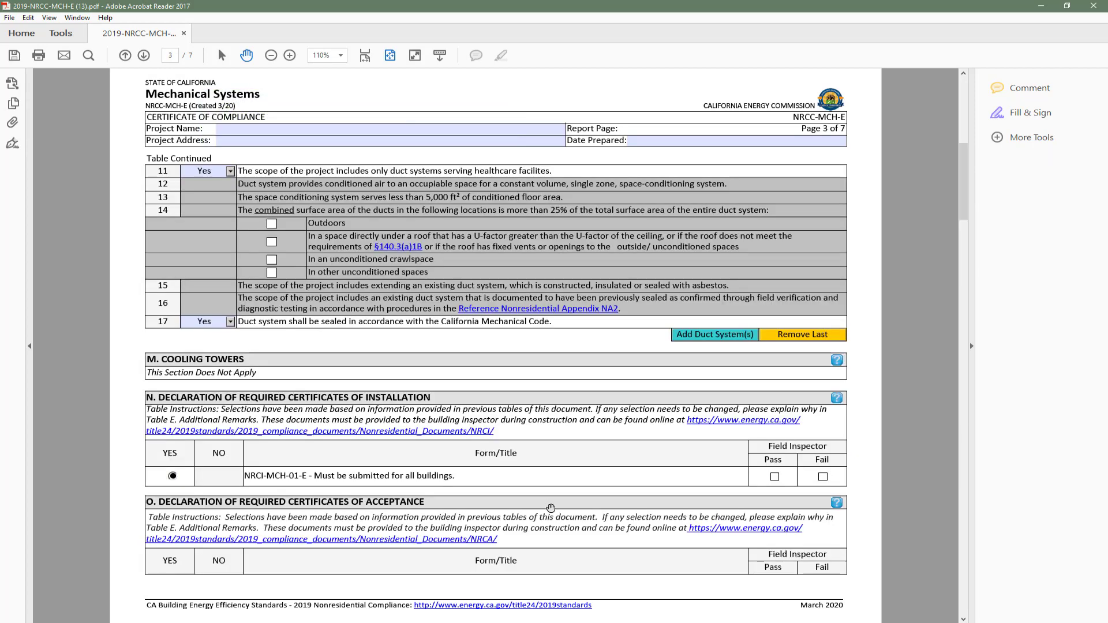
scroll(551, 509, "up", 2)
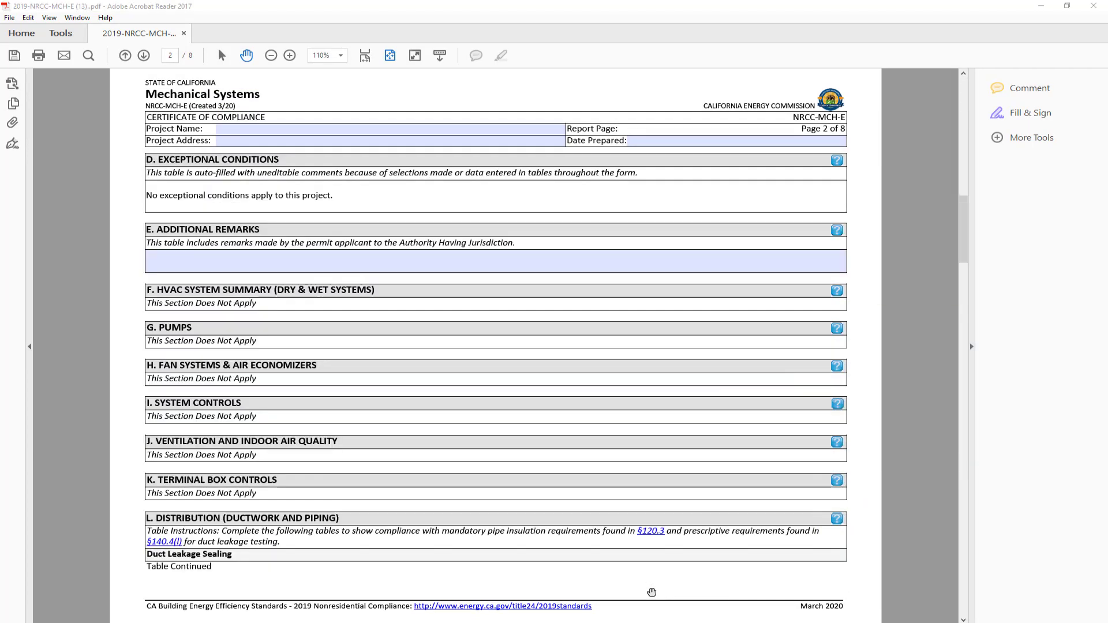
scroll(652, 593, "down", 2)
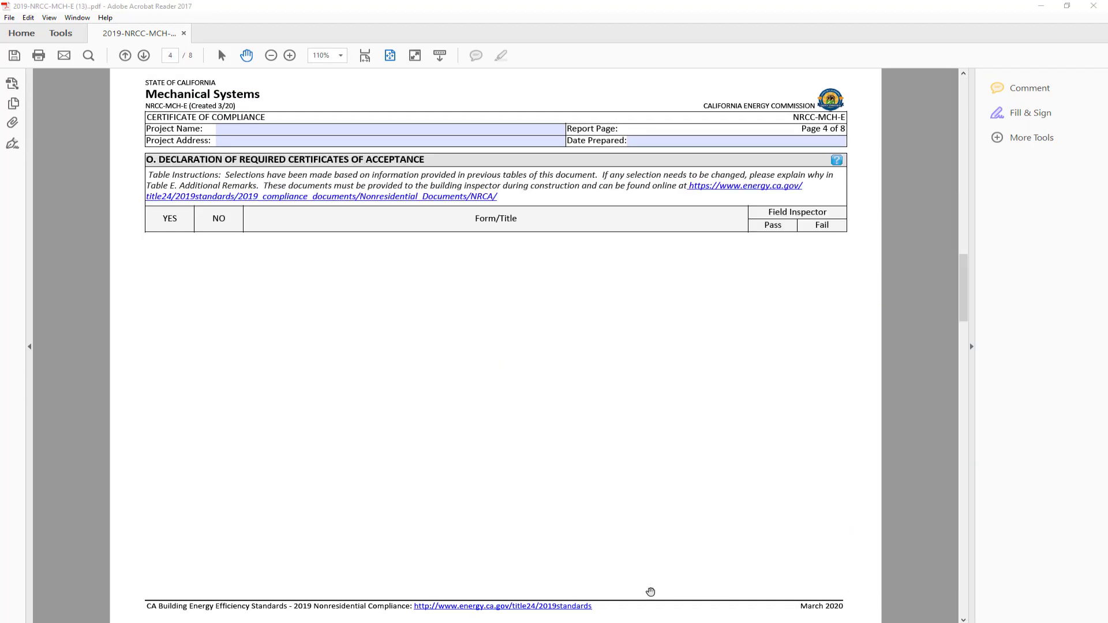
scroll(650, 592, "up", 2)
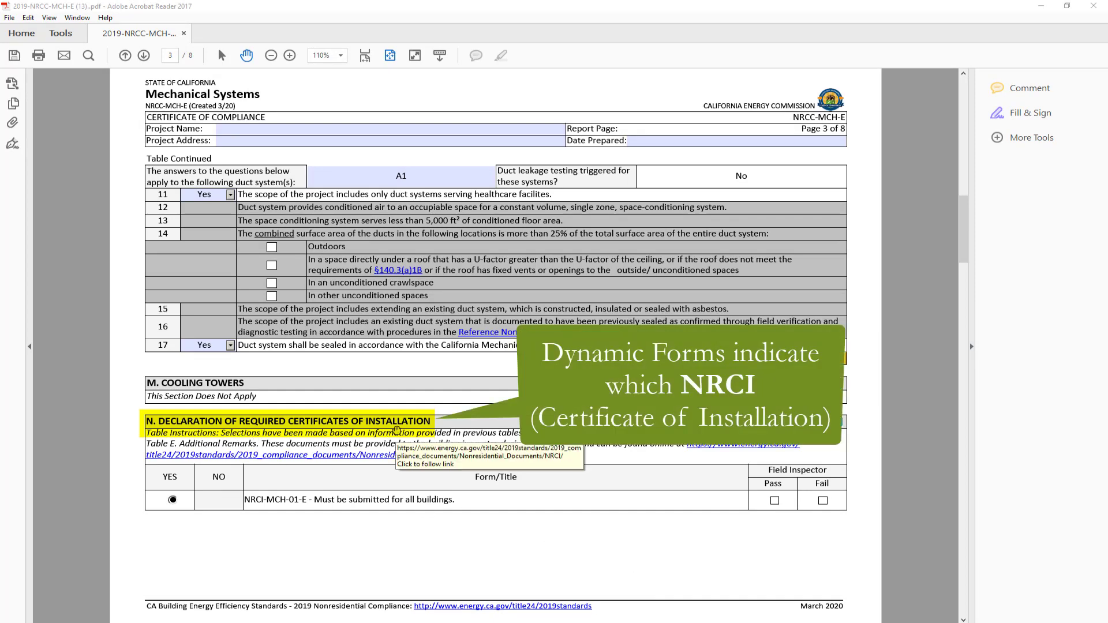
scroll(396, 430, "down", 2)
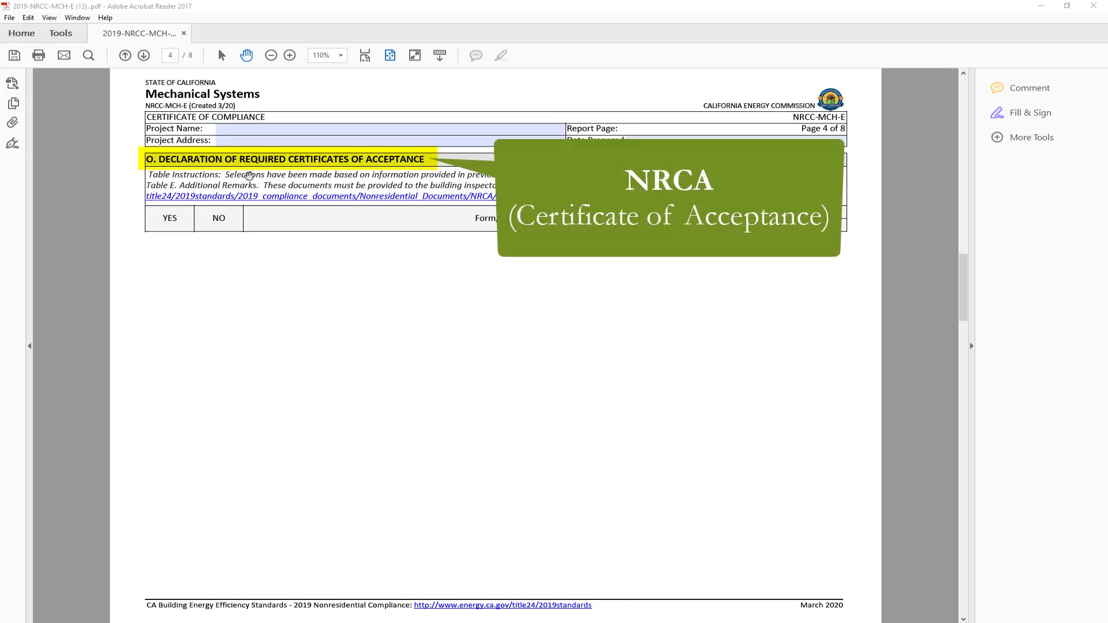
scroll(377, 175, "down", 4)
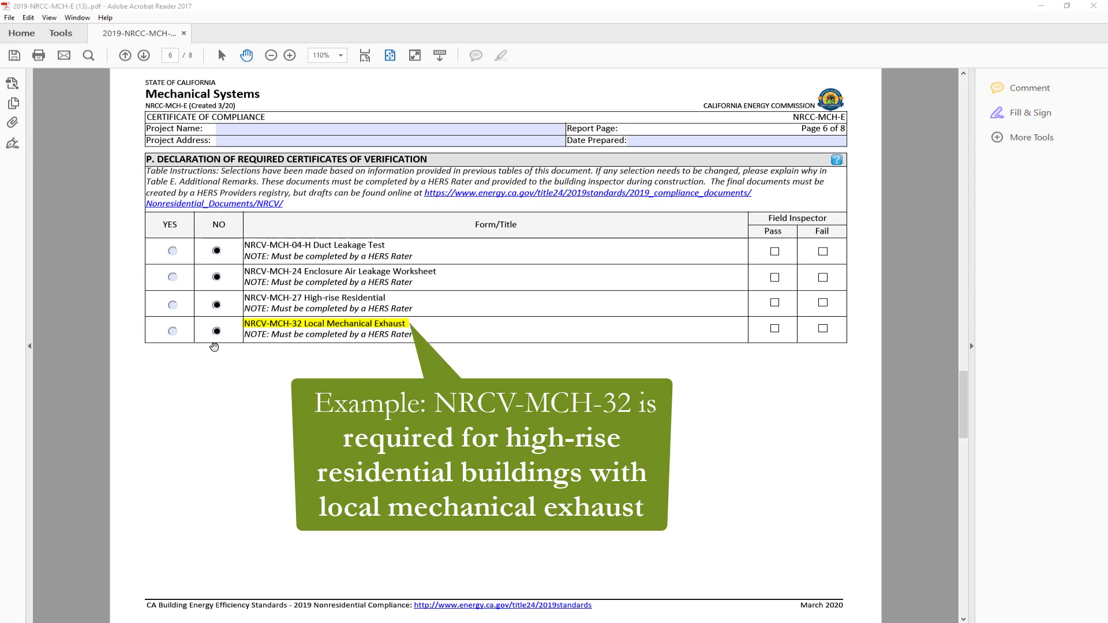
Check Ventilation in Table B, high-rise residential row 02 in Table J, and Bathroom IAQ local exhaust.
scroll(214, 346, "up", 10)
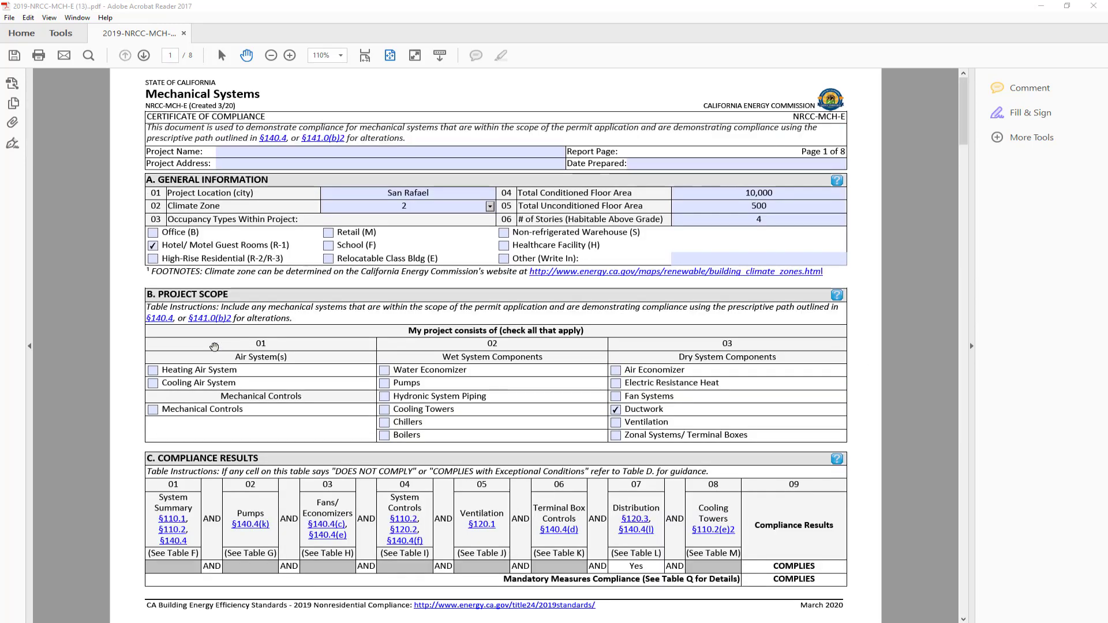
left_click(613, 424)
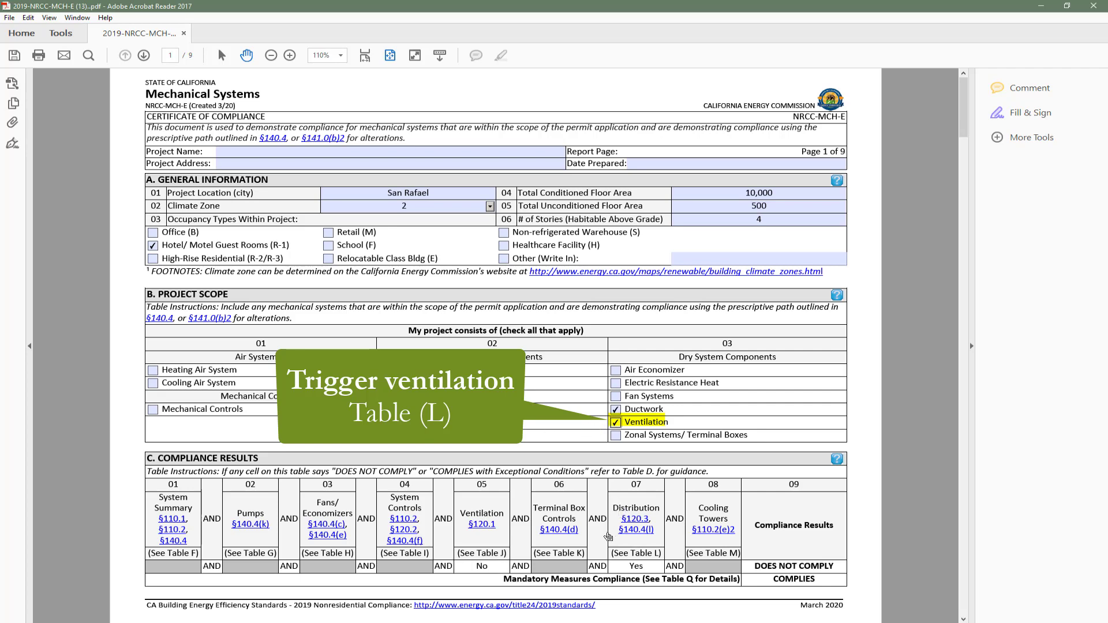
scroll(603, 532, "down", 2)
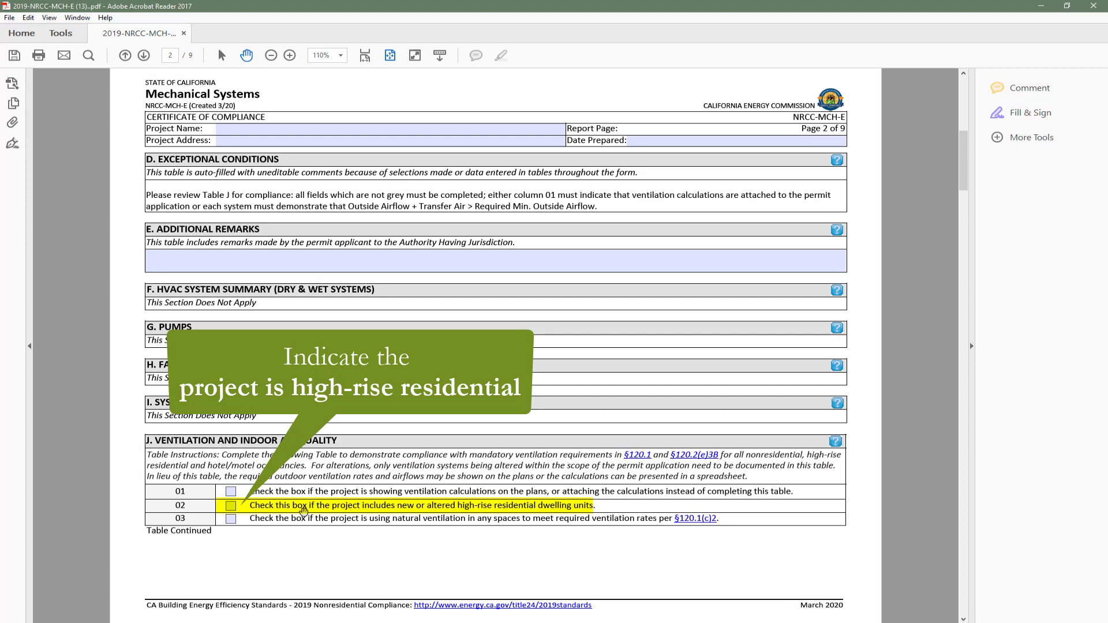
left_click(230, 506)
scroll(303, 539, "down", 2)
scroll(304, 534, "down", 2)
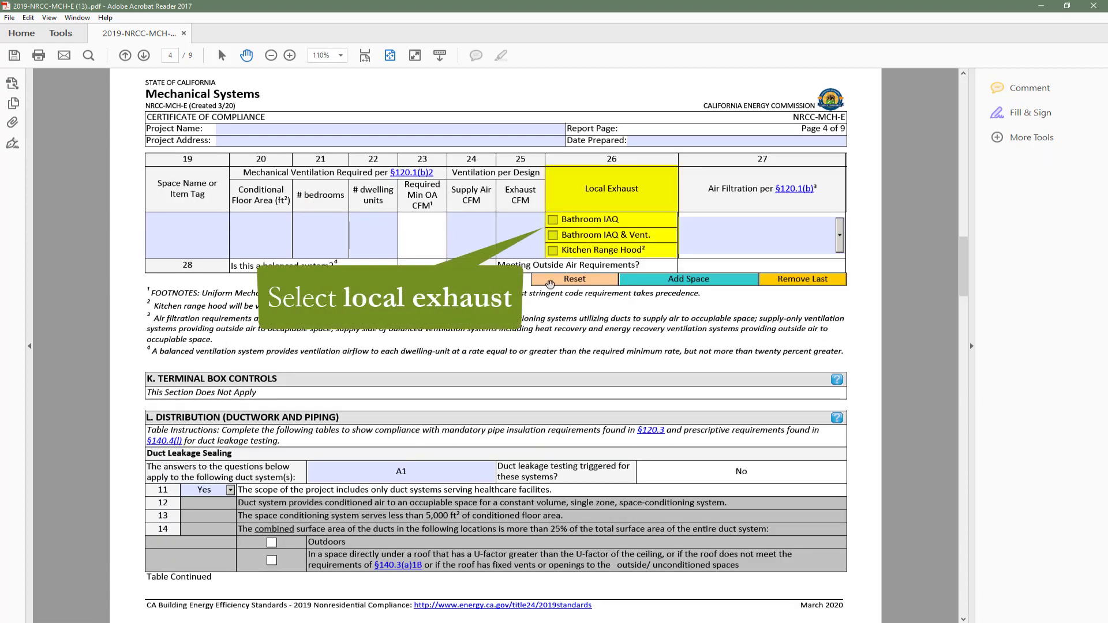
left_click(553, 220)
scroll(575, 227, "down", 3)
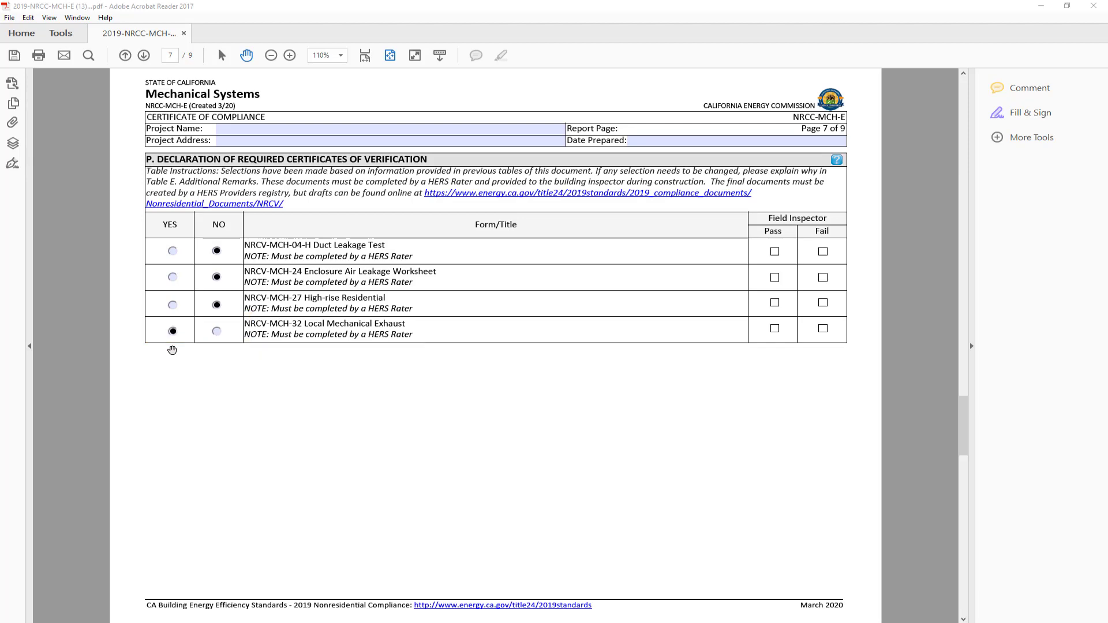
scroll(172, 350, "up", 6)
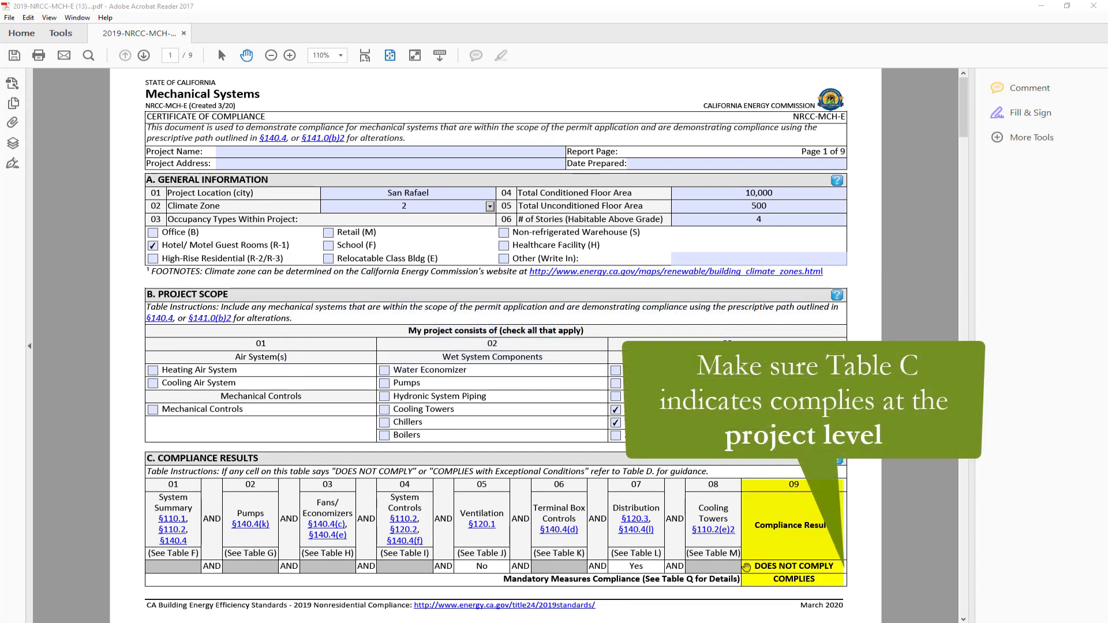
Uncheck Ventilation in Table B, then go to the last page's Documentation Author Signature field.
left_click(616, 423)
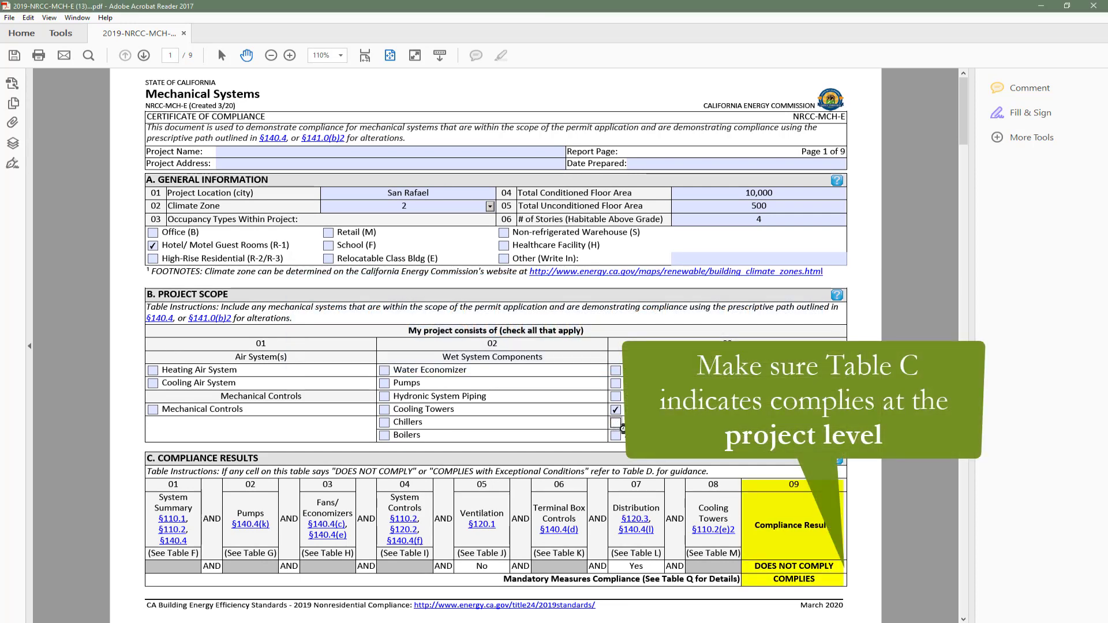
scroll(748, 565, "down", 10)
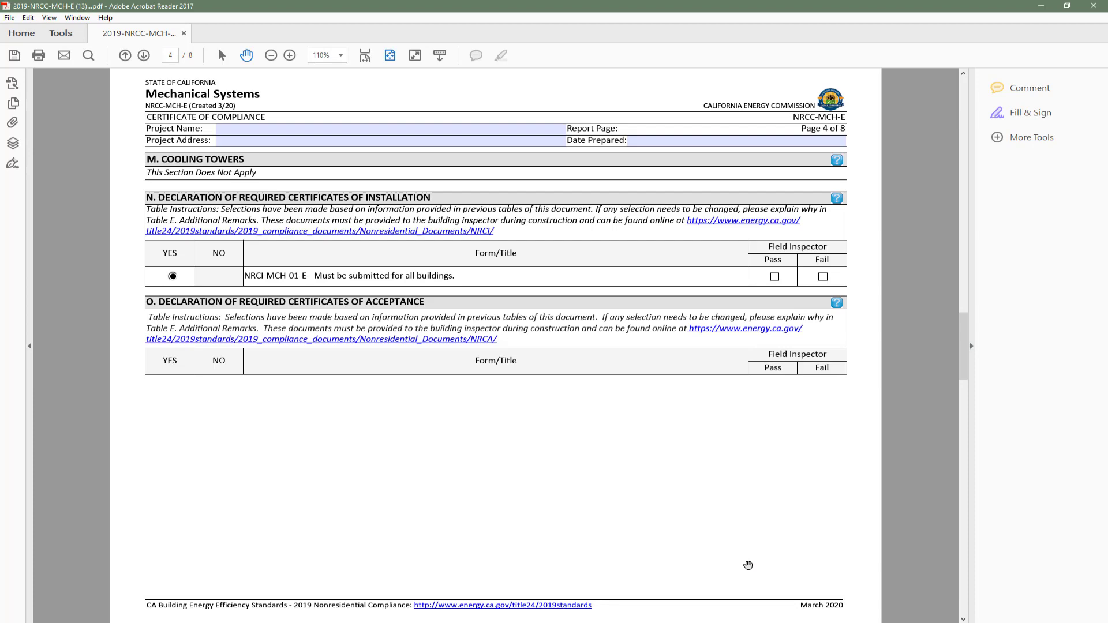
key("End")
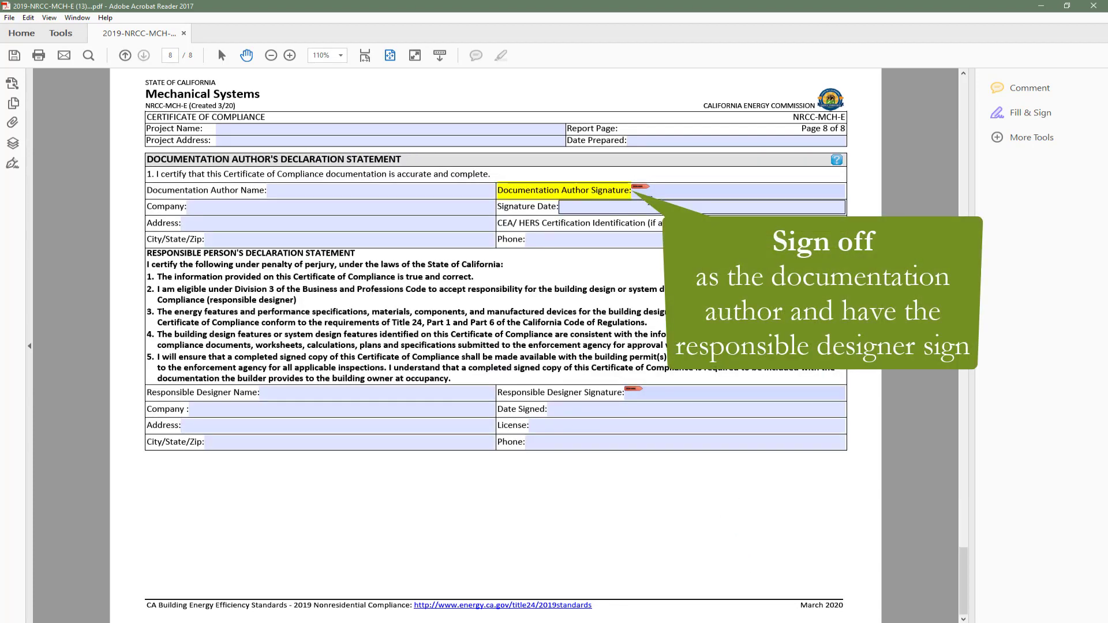
left_click(651, 195)
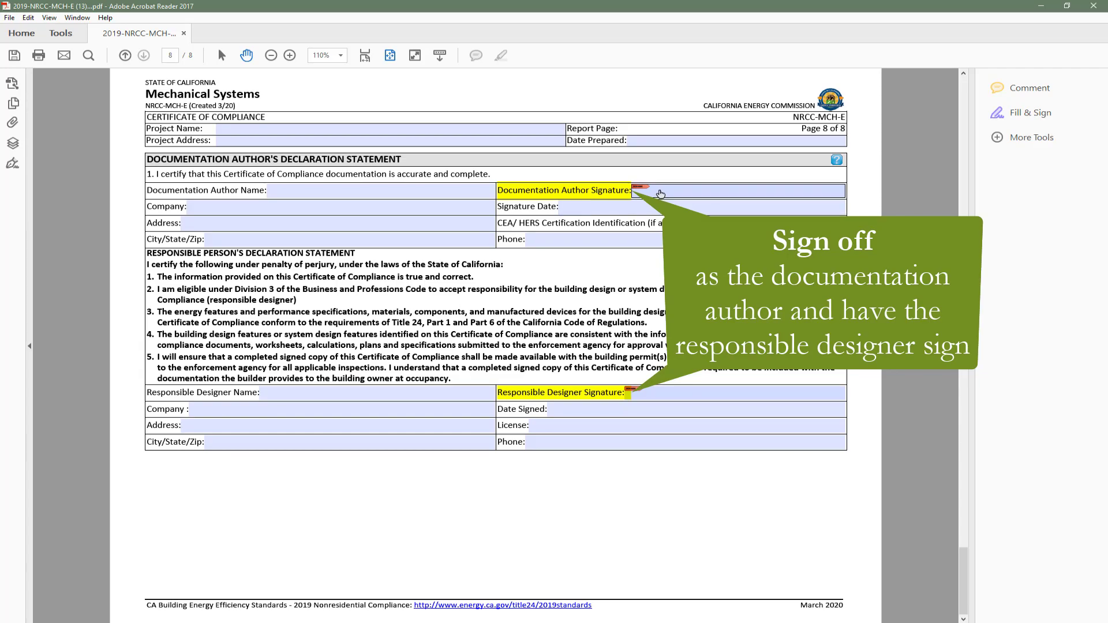
left_click(660, 194)
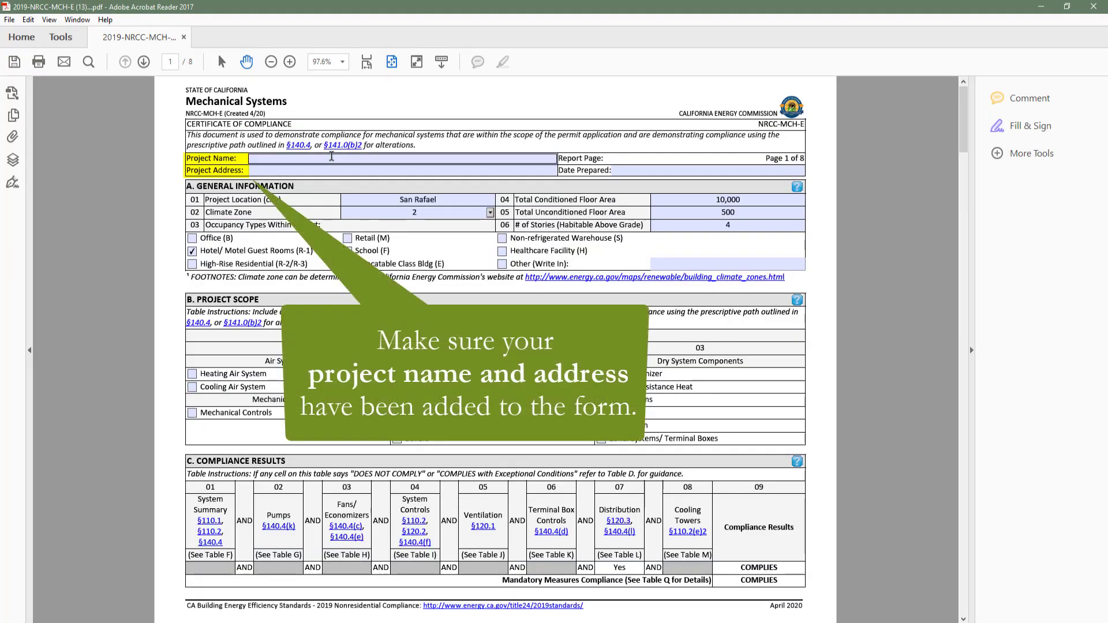
Enter 'Example Project' as the project name and begin entering the project address.
left_click(331, 156)
type("Example ")
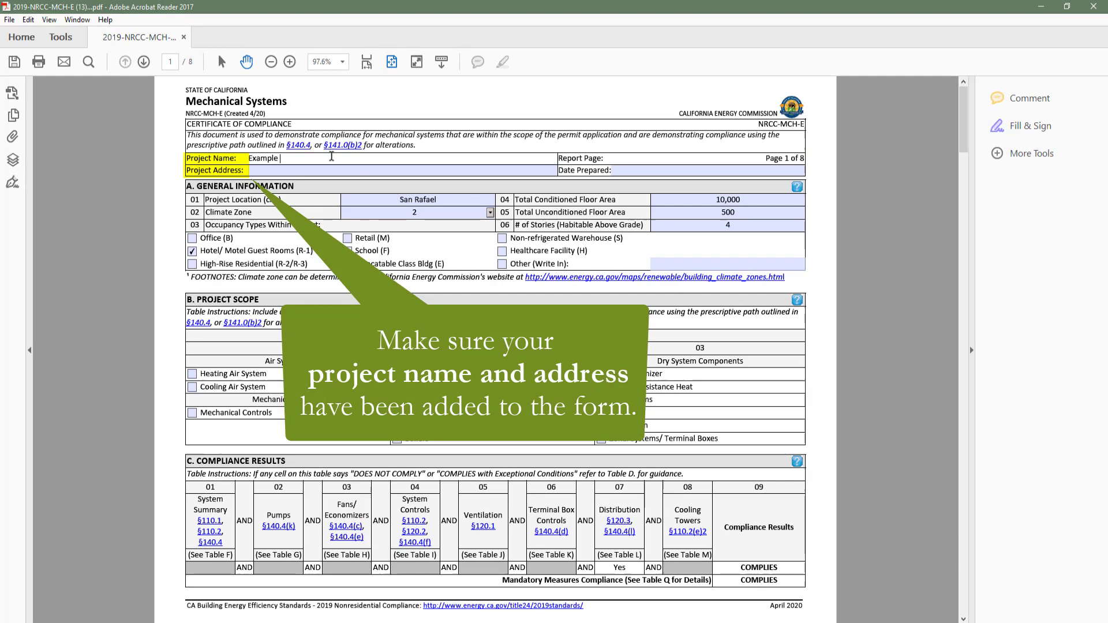
type("Project")
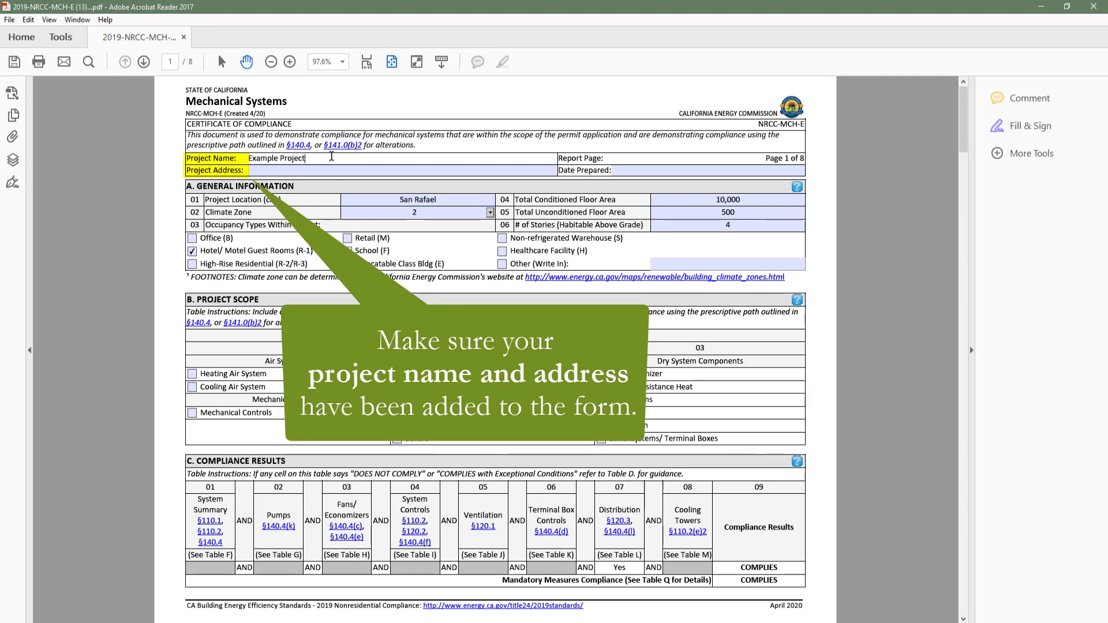
left_click(320, 171)
type("123 Ex")
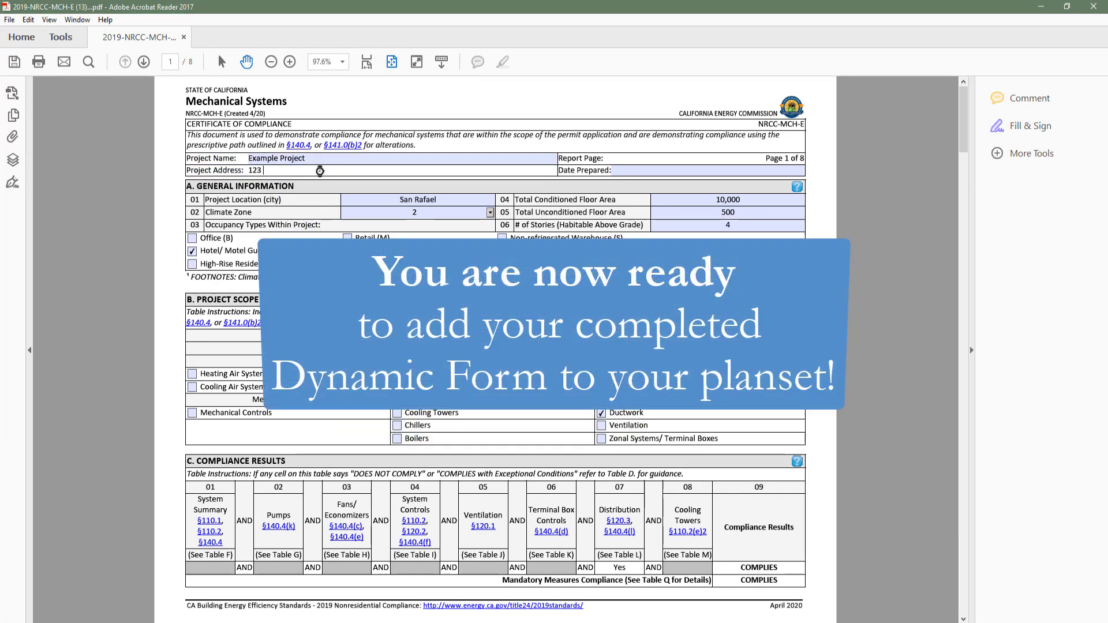
type("ample Stree")
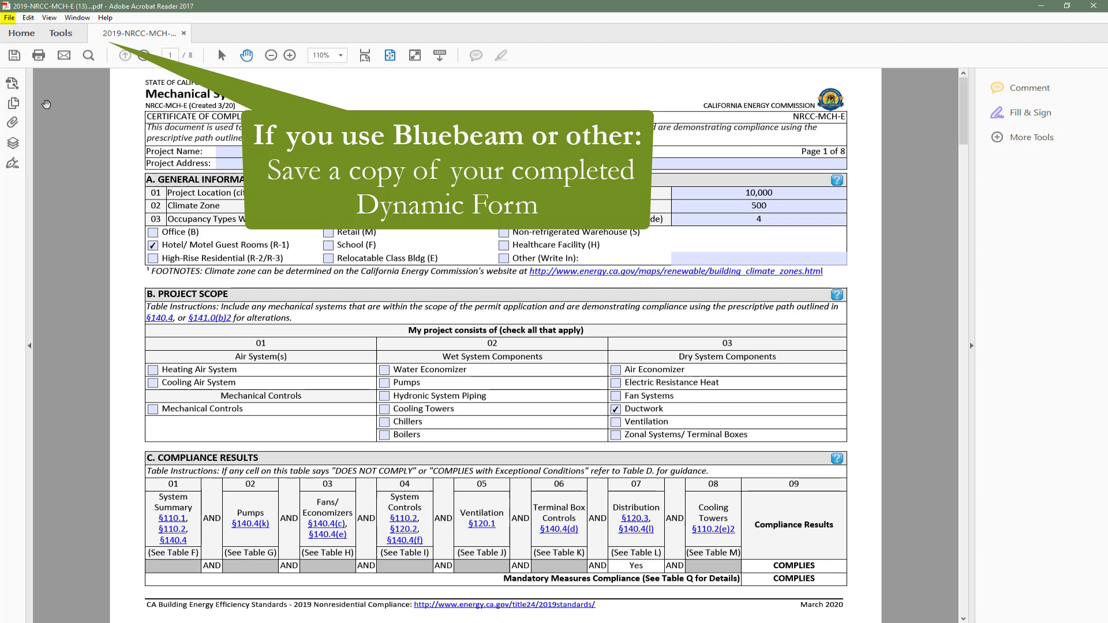
Print the form from File > Print using the Microsoft Print to PDF printer.
left_click(10, 19)
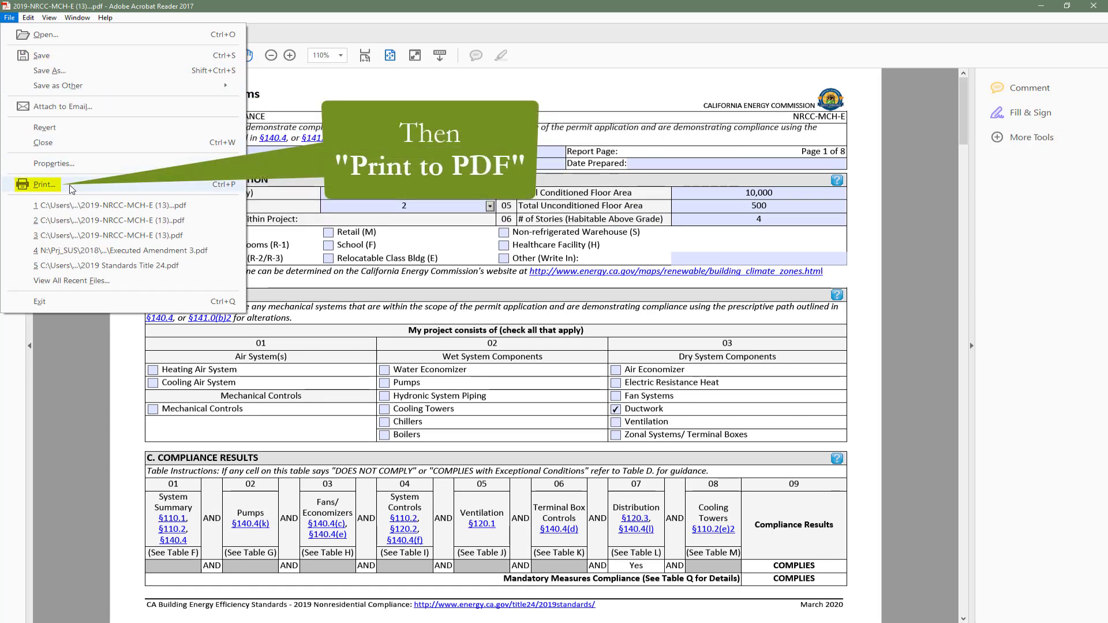
left_click(44, 185)
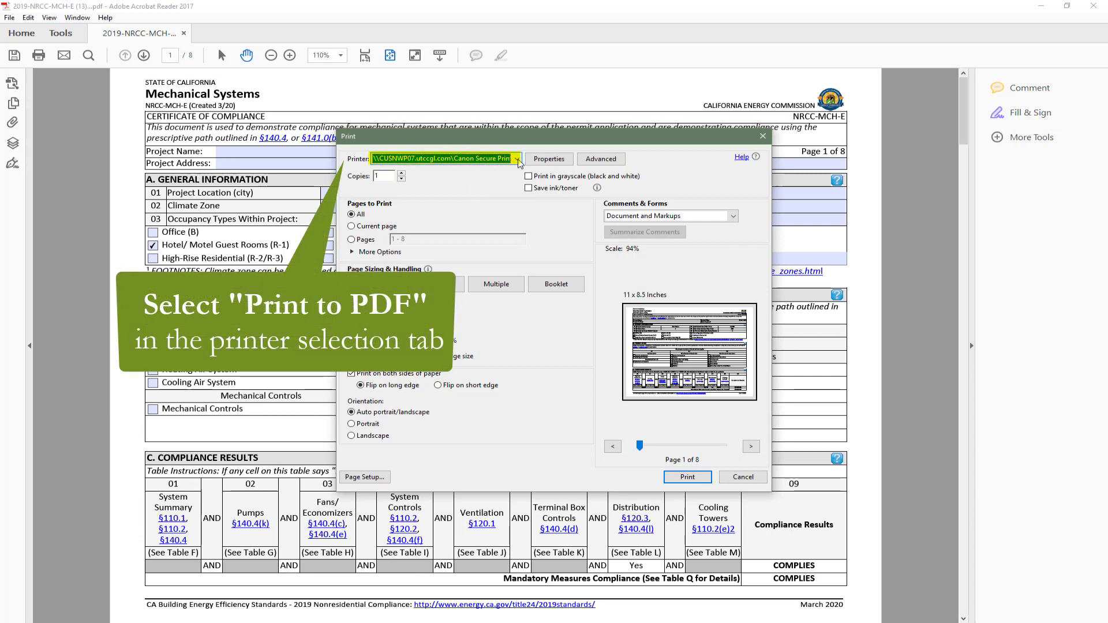
left_click(518, 160)
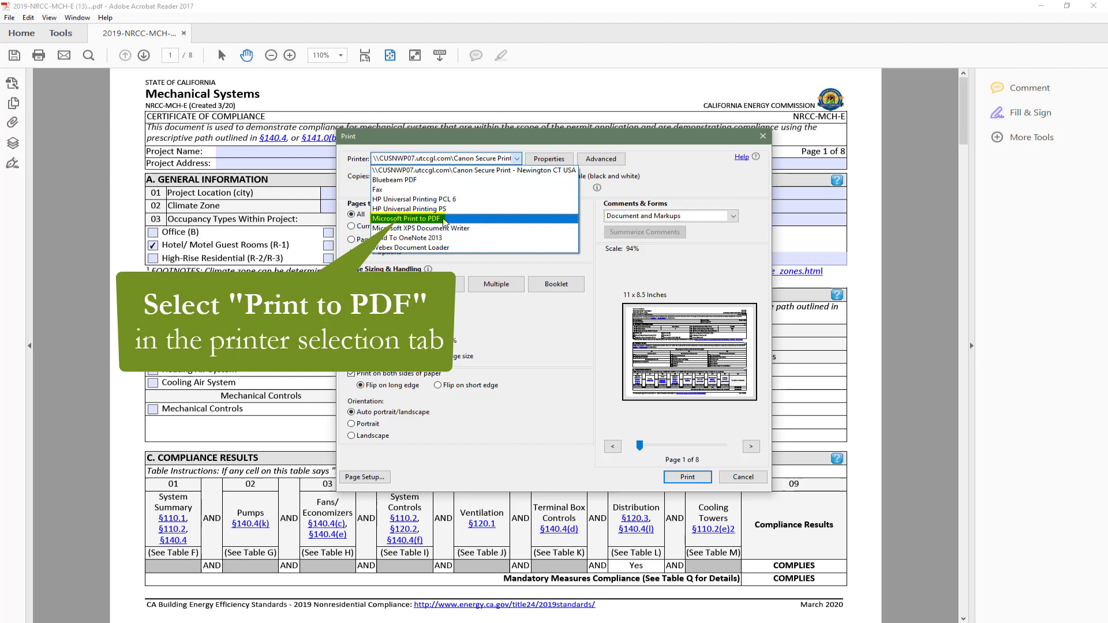
left_click(444, 221)
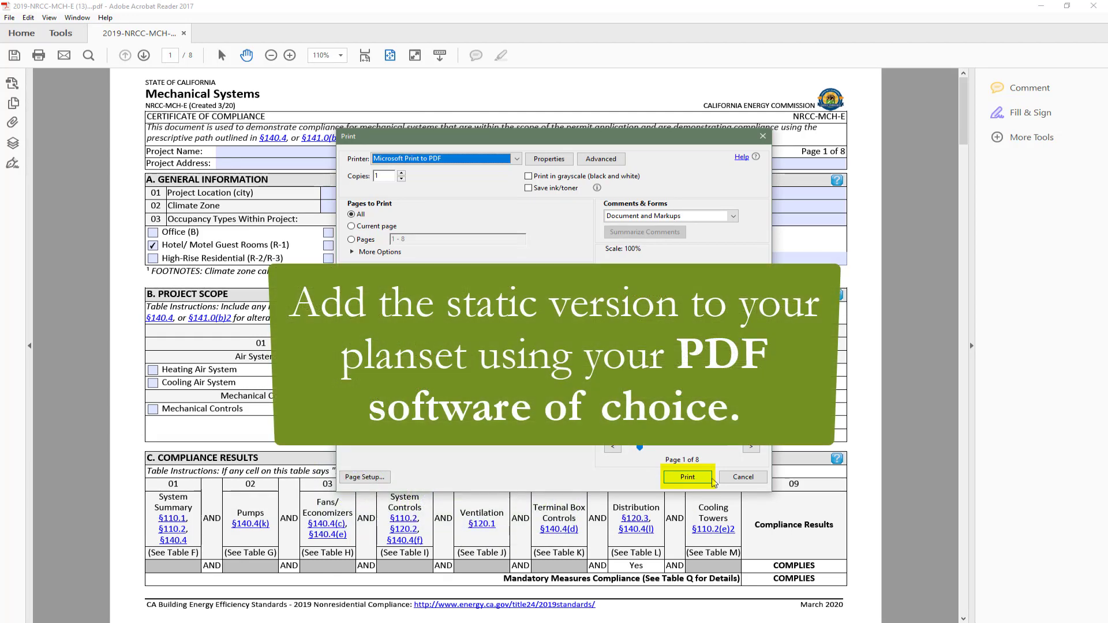
left_click(688, 477)
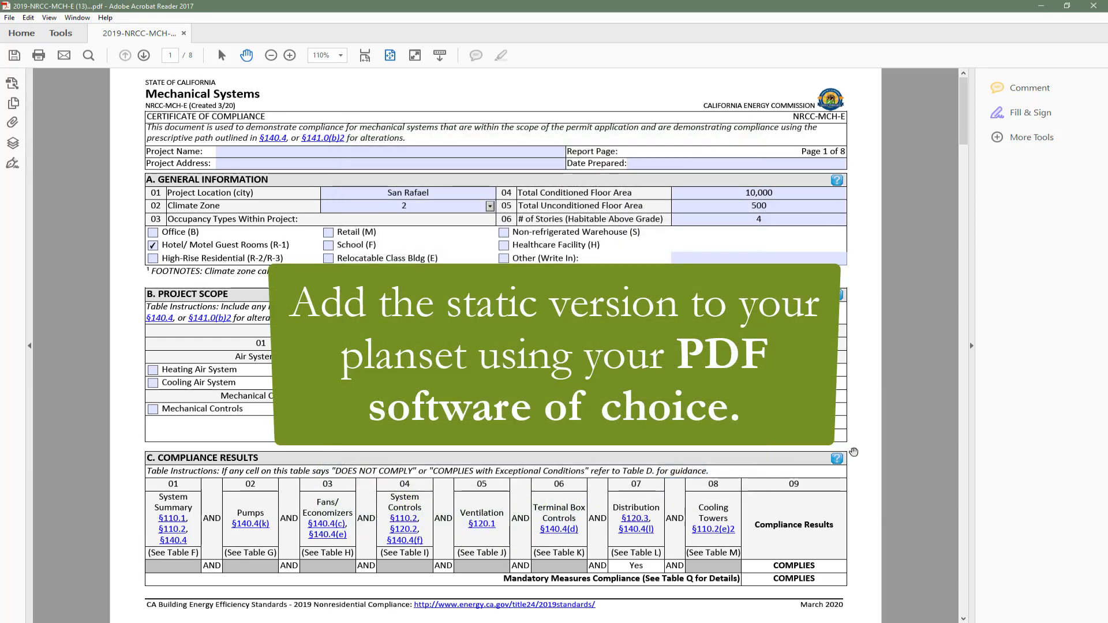